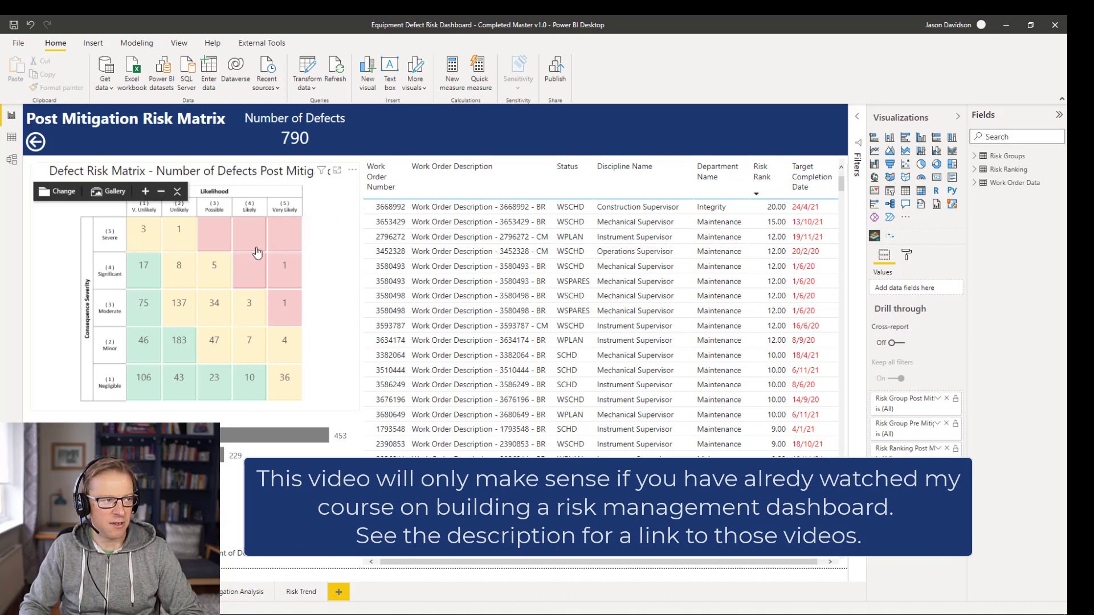
- Filter the report by individual risk matrix cells in turn, including Very Likely with Significant and Very Likely with Moderate severity
{"action": "left_click", "coordinate": [285, 278]}
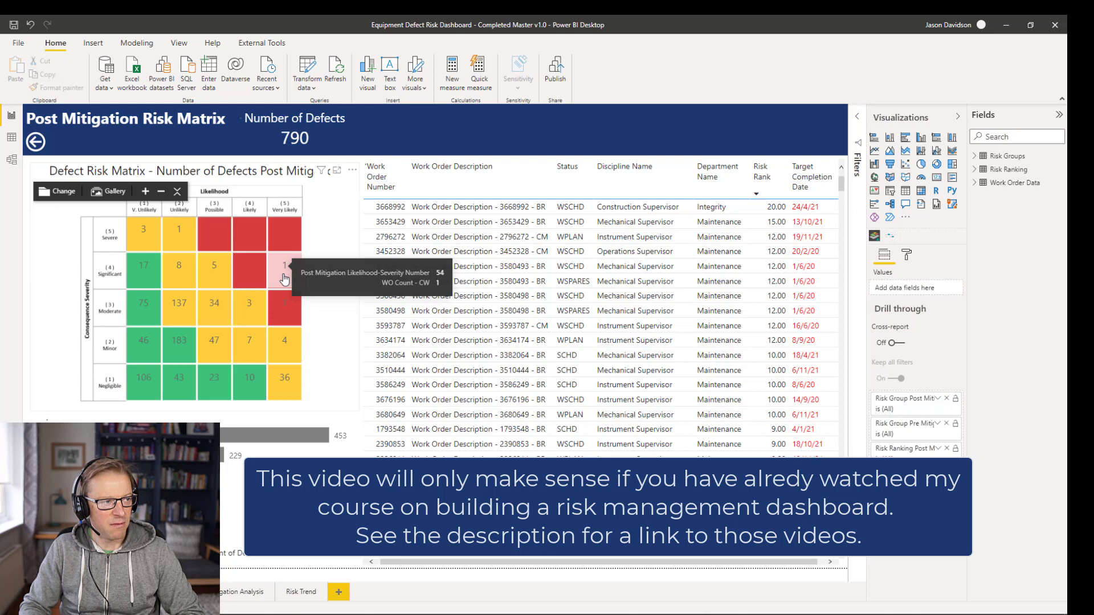
{"action": "left_click", "coordinate": [289, 314]}
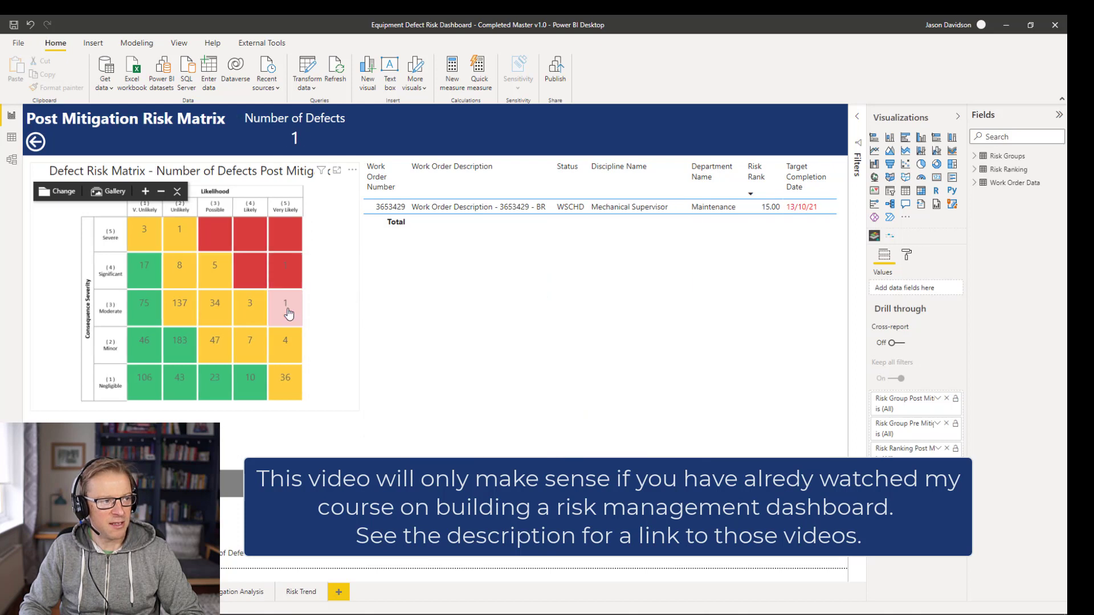
{"action": "left_click", "coordinate": [245, 312]}
{"action": "left_click", "coordinate": [214, 268]}
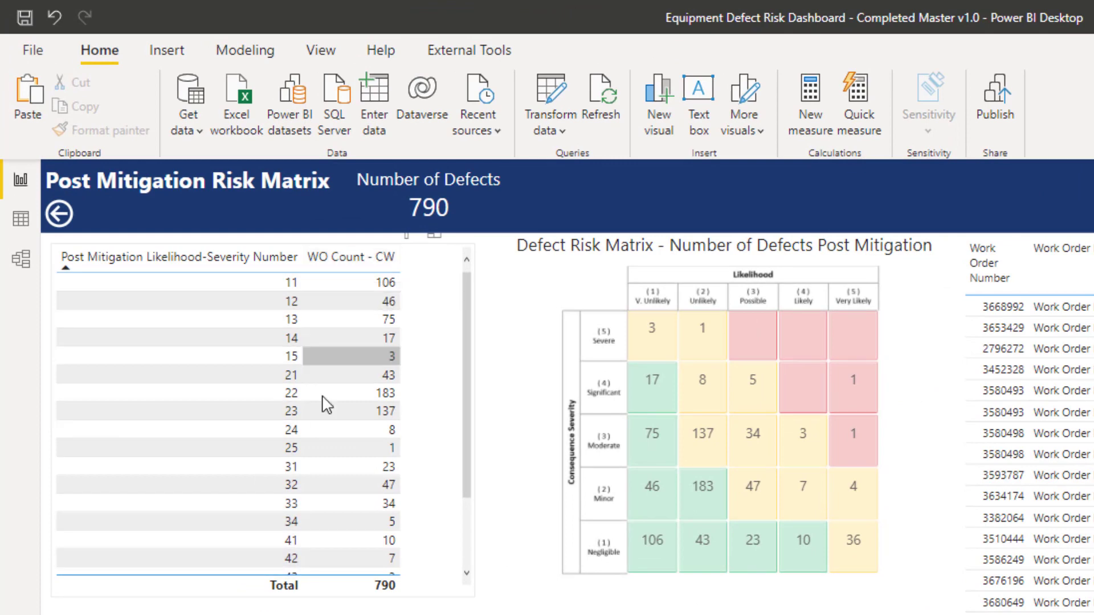
- Examine the likelihood-severity count table to its last rows, filtering the report by row 42 and clearing that filter
{"action": "scroll", "coordinate": [467, 402], "scroll_direction": "down", "scroll_amount": 3}
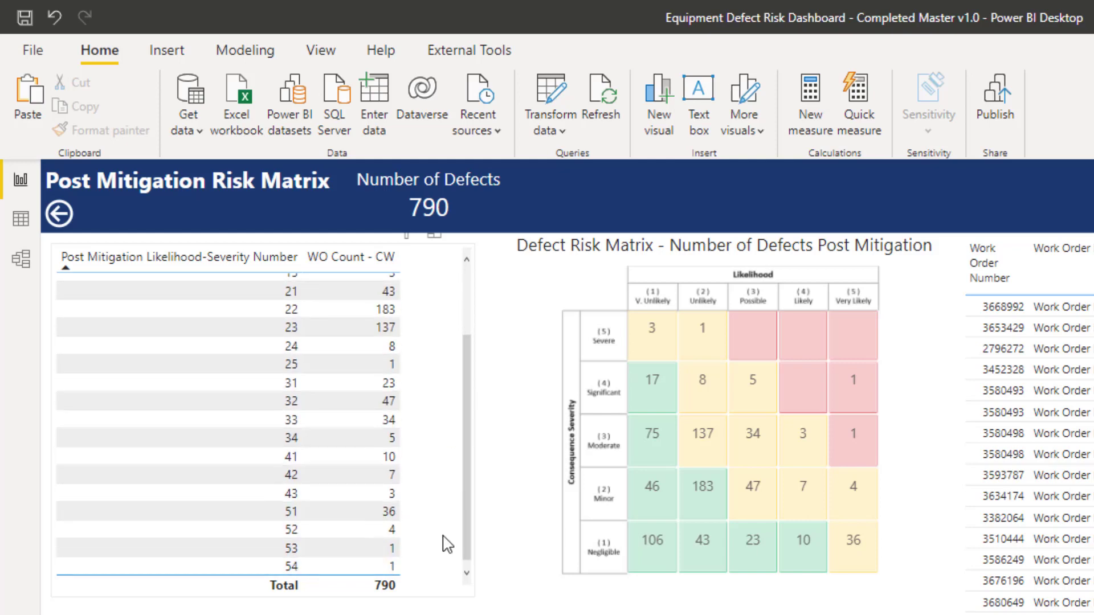
{"action": "left_click", "coordinate": [342, 559]}
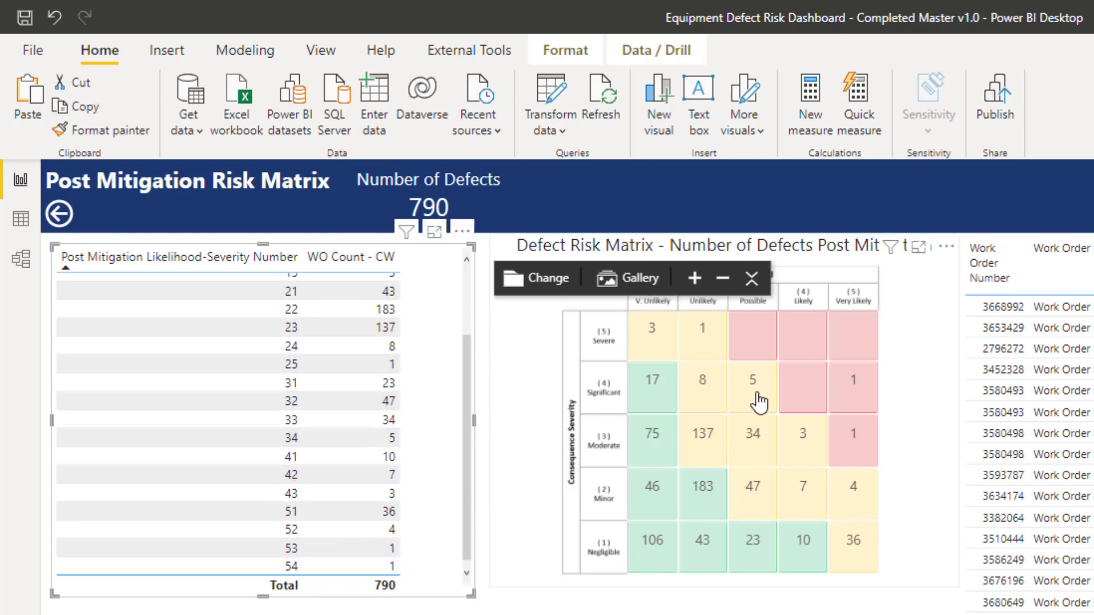
{"action": "mouse_move", "coordinate": [803, 386]}
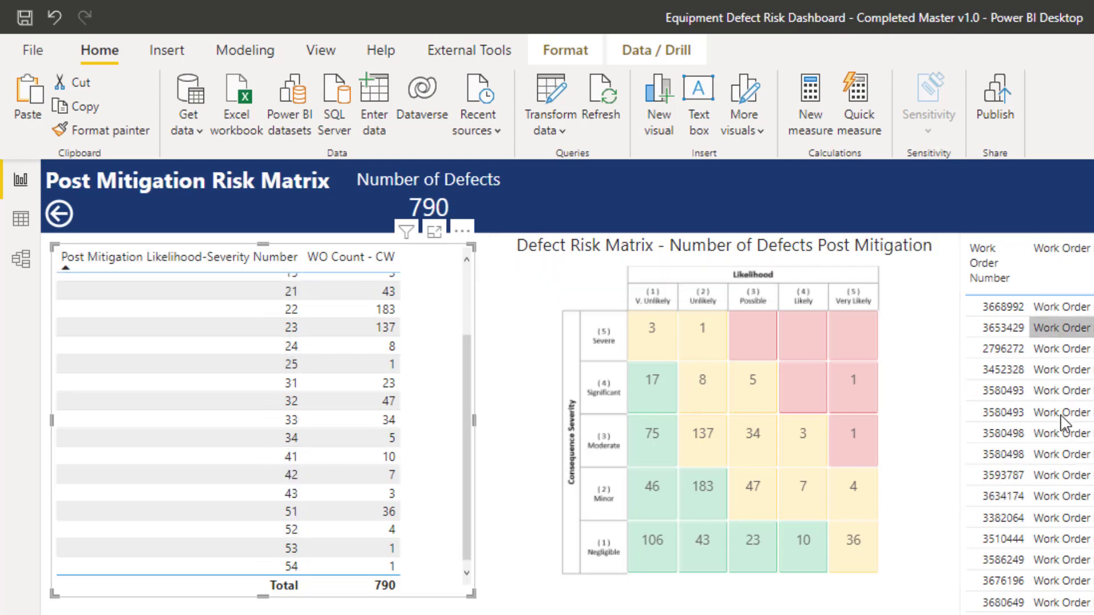
{"action": "left_click", "coordinate": [261, 482]}
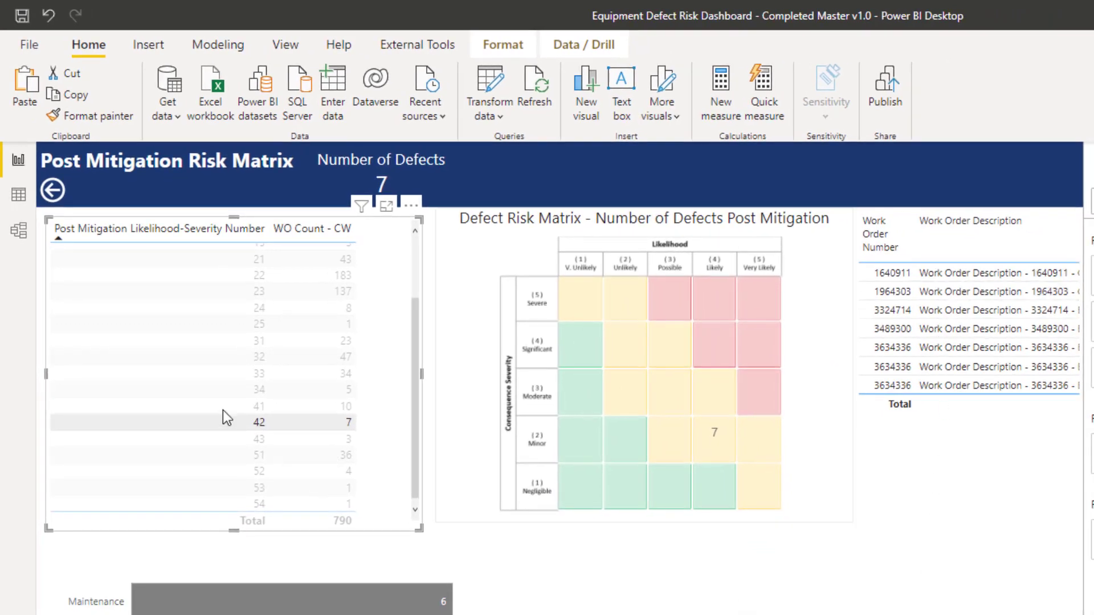
{"action": "left_click", "coordinate": [224, 425]}
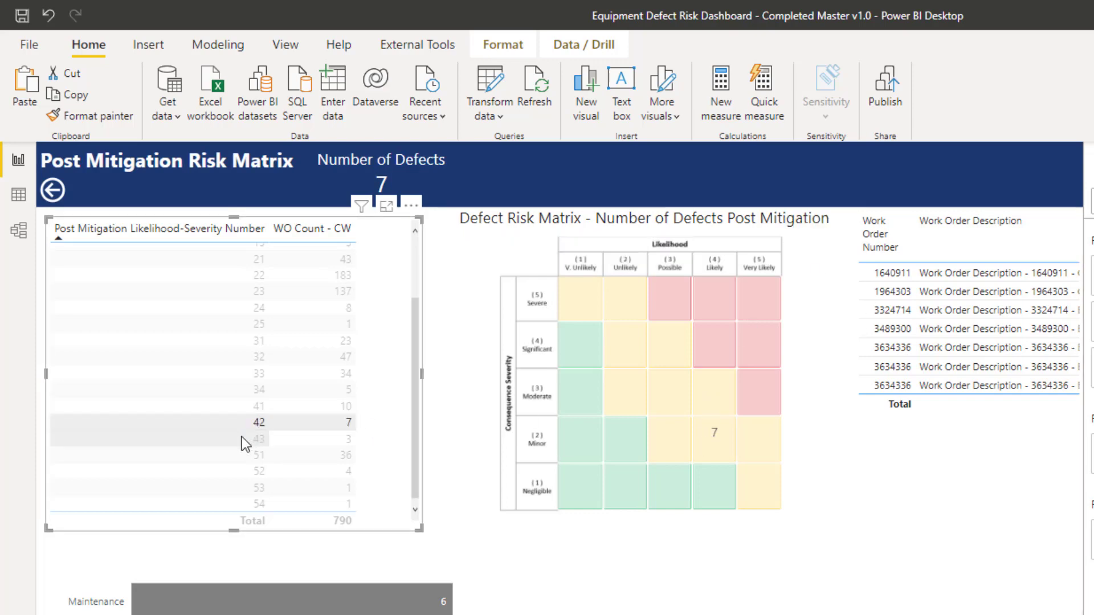
{"action": "left_click", "coordinate": [232, 424]}
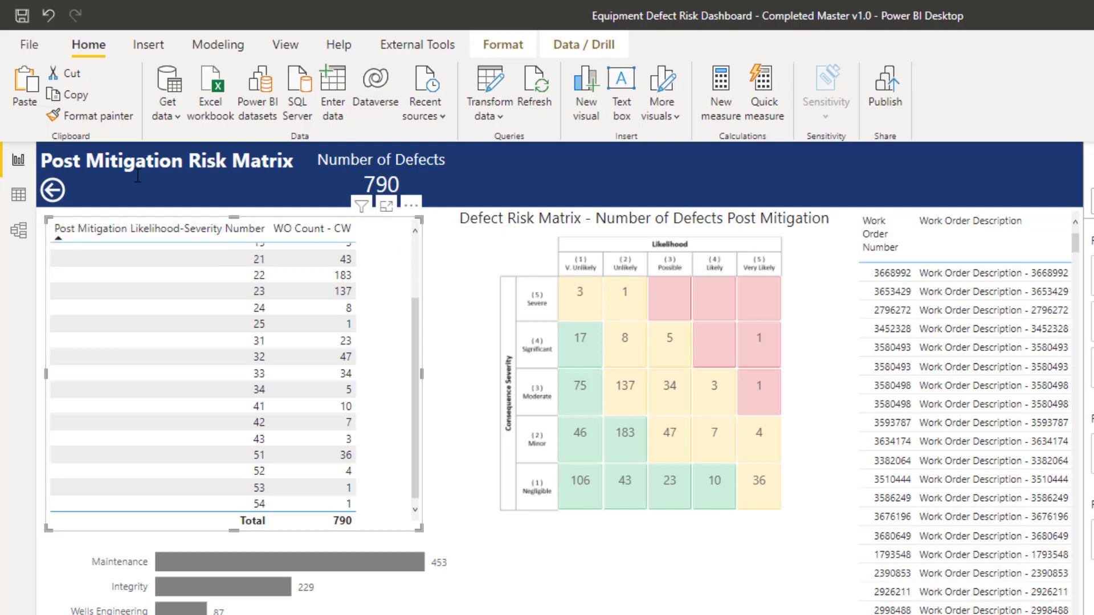
- Load the Severity Likelihood table from the Excel workbook SeverityLikelihood.xlsx into the report
{"action": "left_click", "coordinate": [218, 91]}
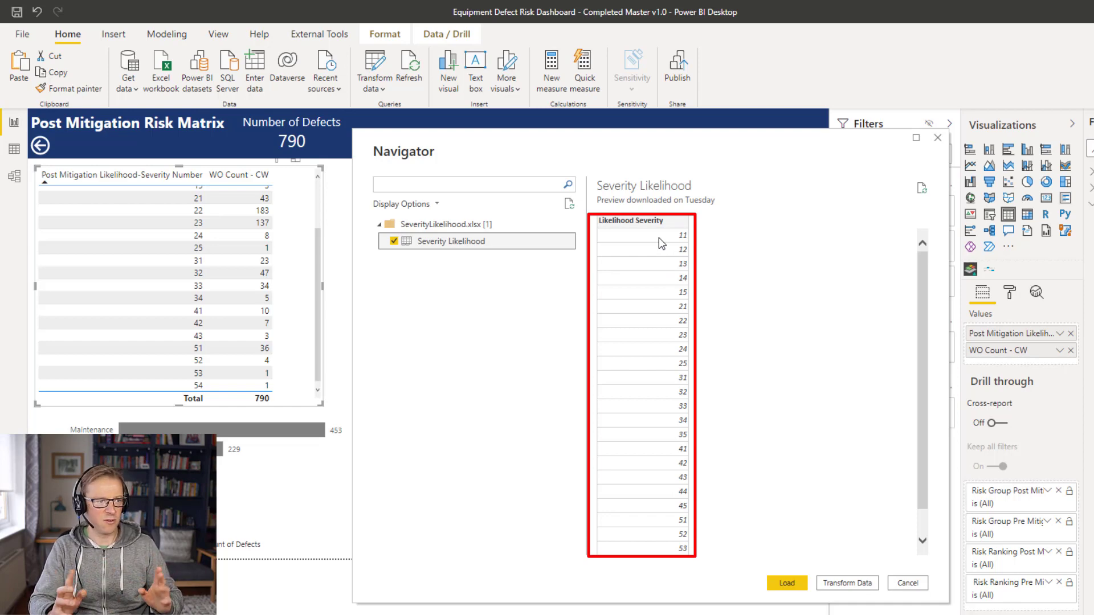
{"action": "left_click", "coordinate": [787, 583]}
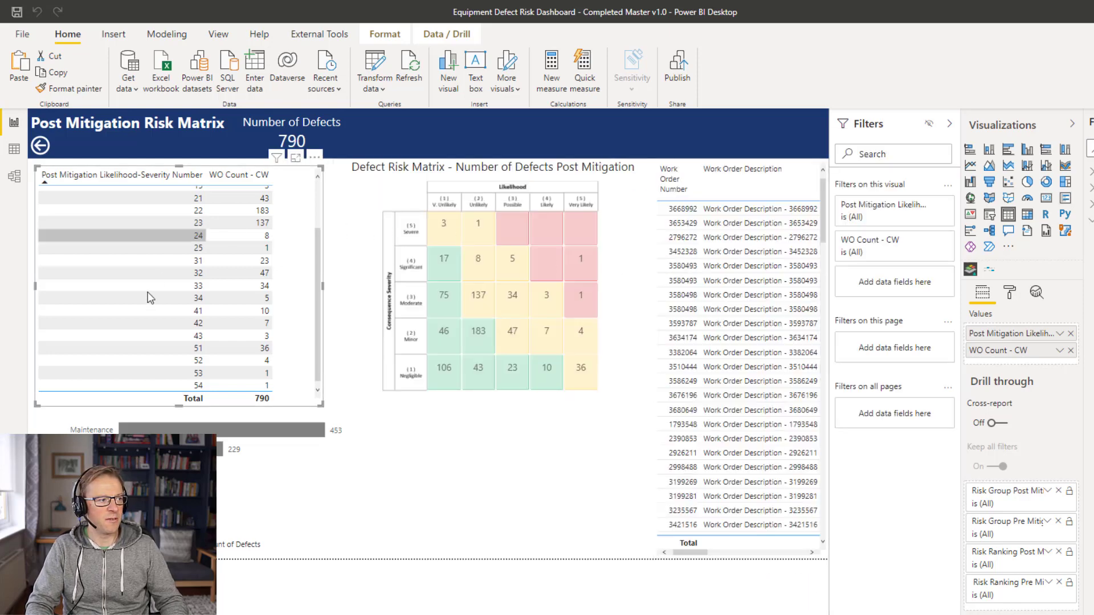
- Relate Post Mitigation Likelihood-Severity Number in Work Order Data to the Likelihood Severity column of the Severity Likelihood table in the model
{"action": "left_click", "coordinate": [15, 178]}
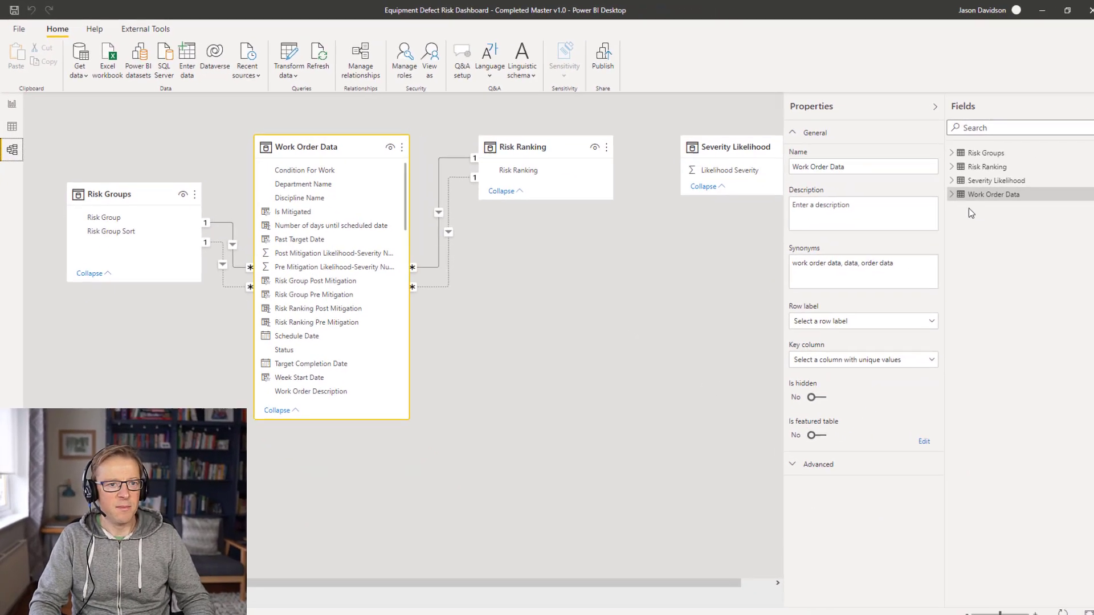
{"action": "left_click_drag", "start_coordinate": [989, 182], "coordinate": [629, 374]}
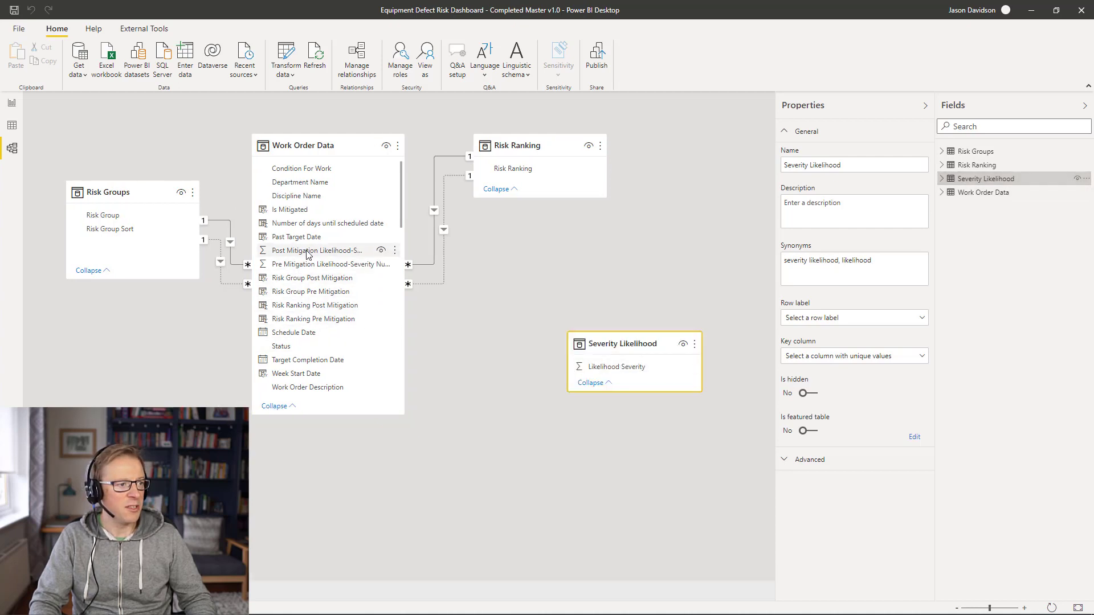
{"action": "left_click_drag", "start_coordinate": [302, 254], "coordinate": [597, 372]}
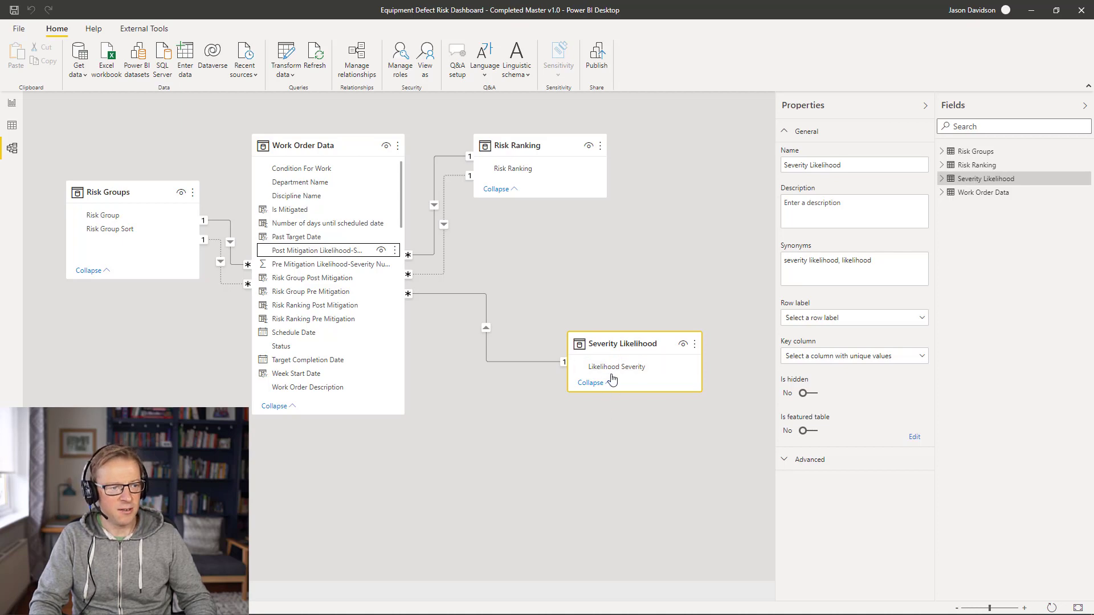
- Widen the report's count table and replace its Post Mitigation Likelihood-Severity Number field with Likelihood Severity from the Severity Likelihood table
{"action": "left_click", "coordinate": [12, 106]}
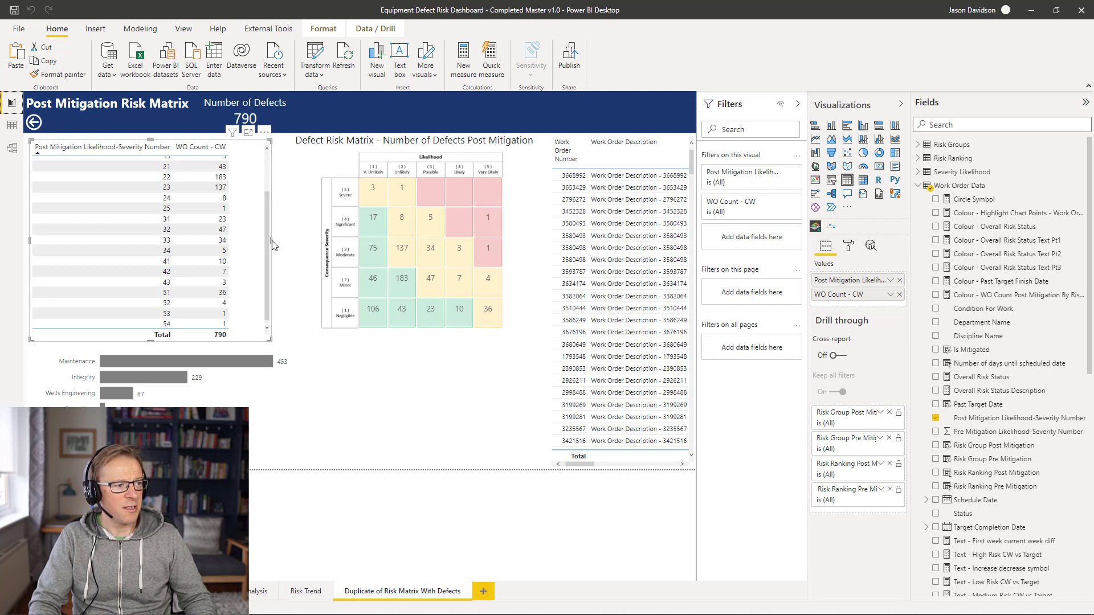
{"action": "left_click_drag", "start_coordinate": [272, 241], "coordinate": [320, 218]}
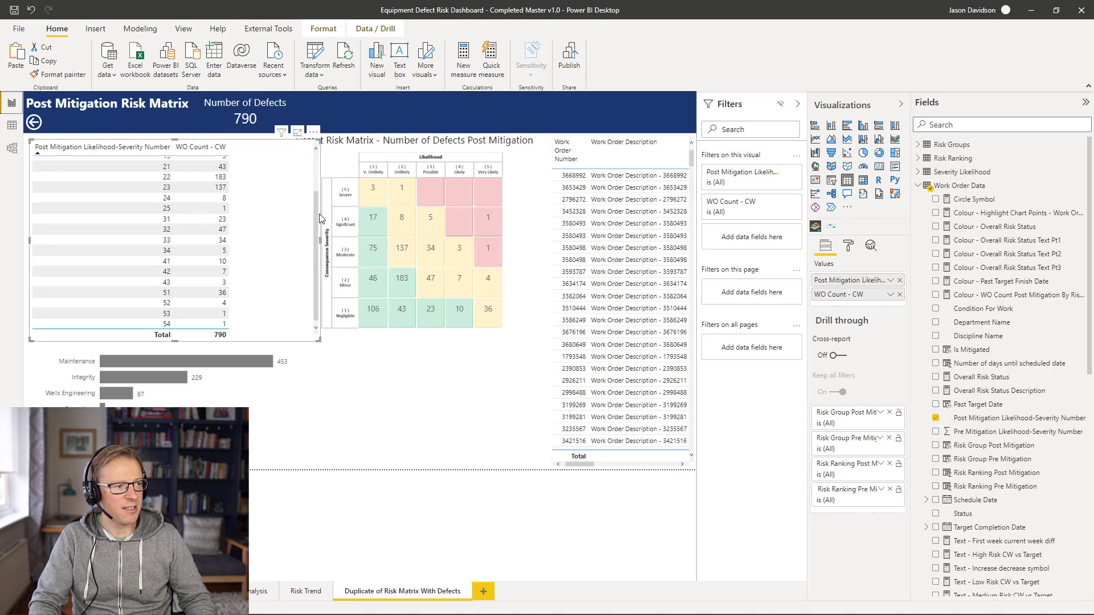
{"action": "scroll", "coordinate": [318, 210], "scroll_direction": "up", "scroll_amount": 2}
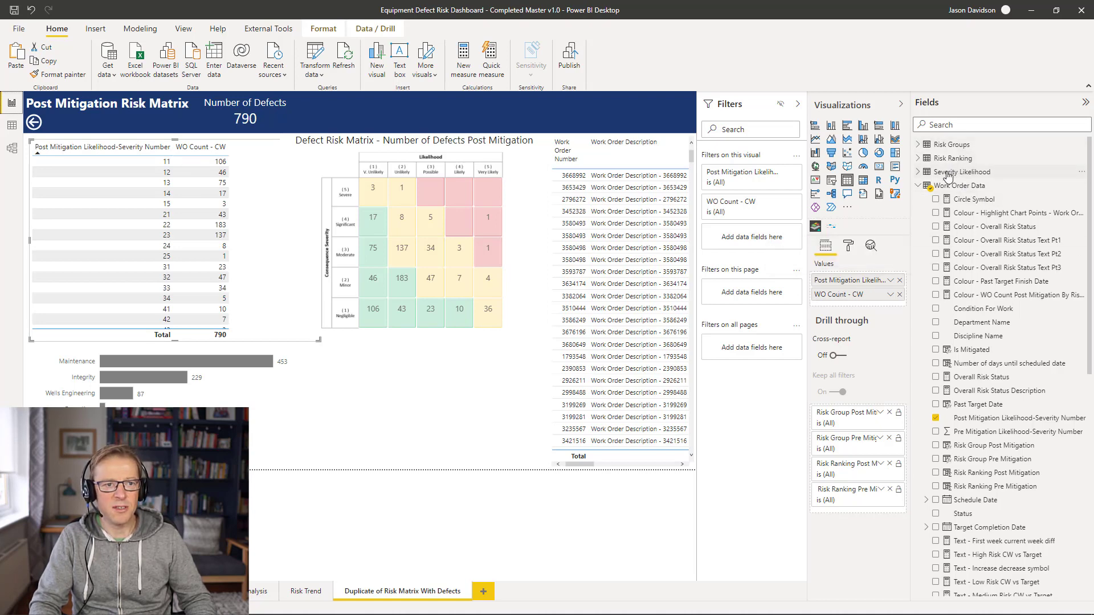
{"action": "left_click", "coordinate": [918, 173]}
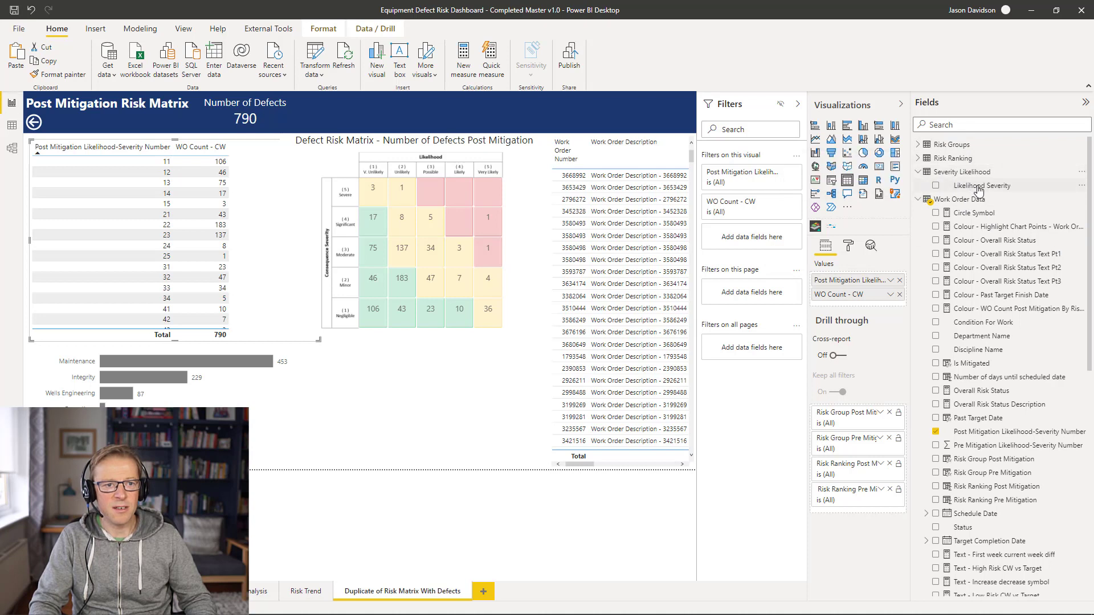
{"action": "left_click_drag", "start_coordinate": [979, 188], "coordinate": [892, 280]}
{"action": "left_click", "coordinate": [900, 294]}
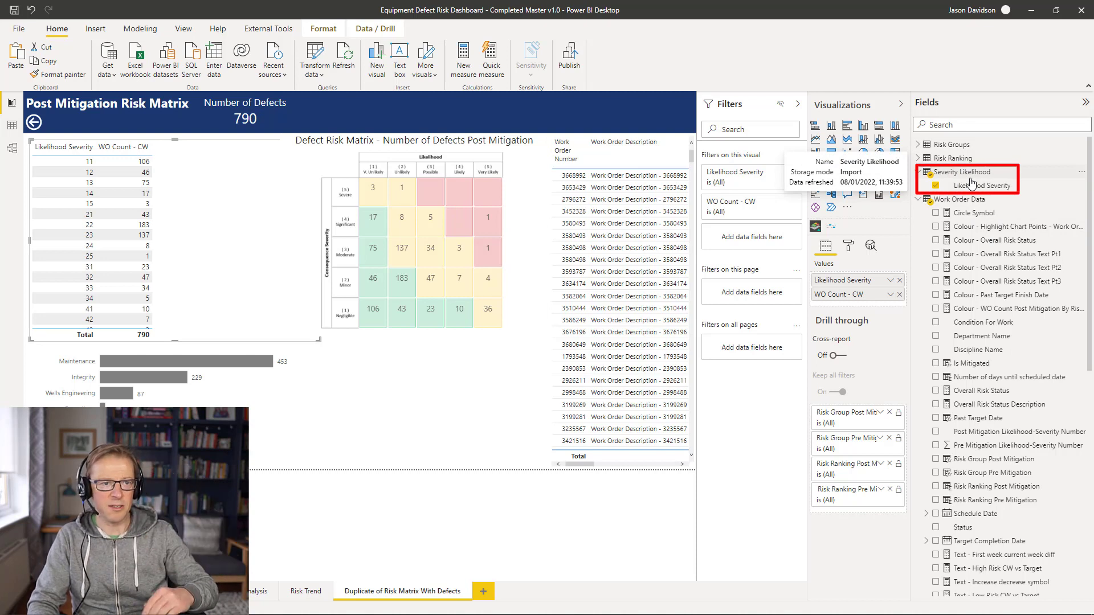
- Set the table's Likelihood Severity field to show items with no data and review the rows down to 55
{"action": "left_click_drag", "start_coordinate": [314, 207], "coordinate": [317, 232]}
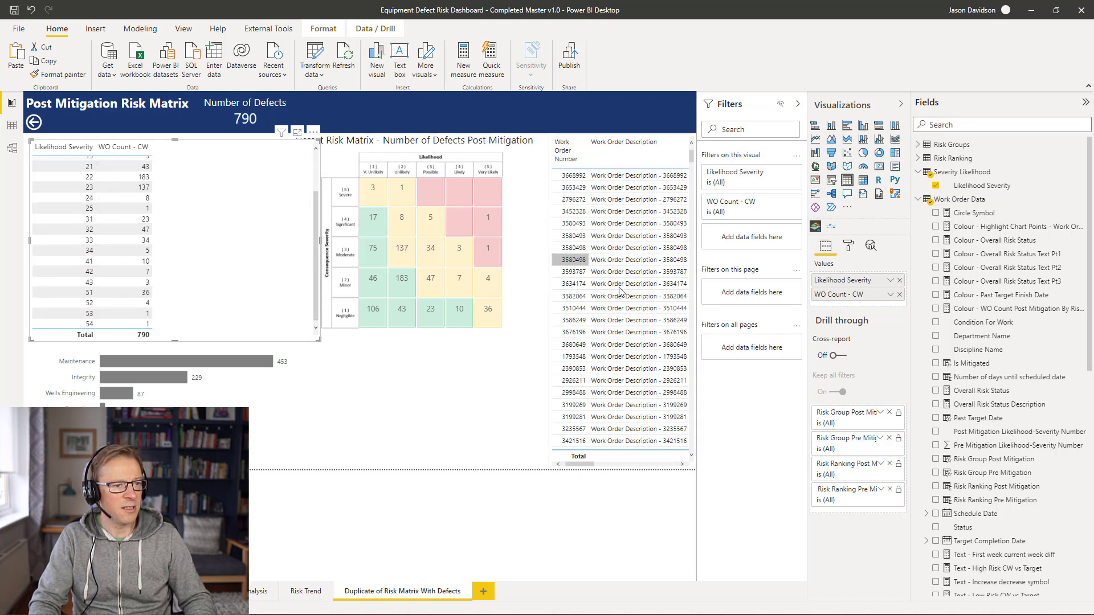
{"action": "left_click", "coordinate": [889, 282]}
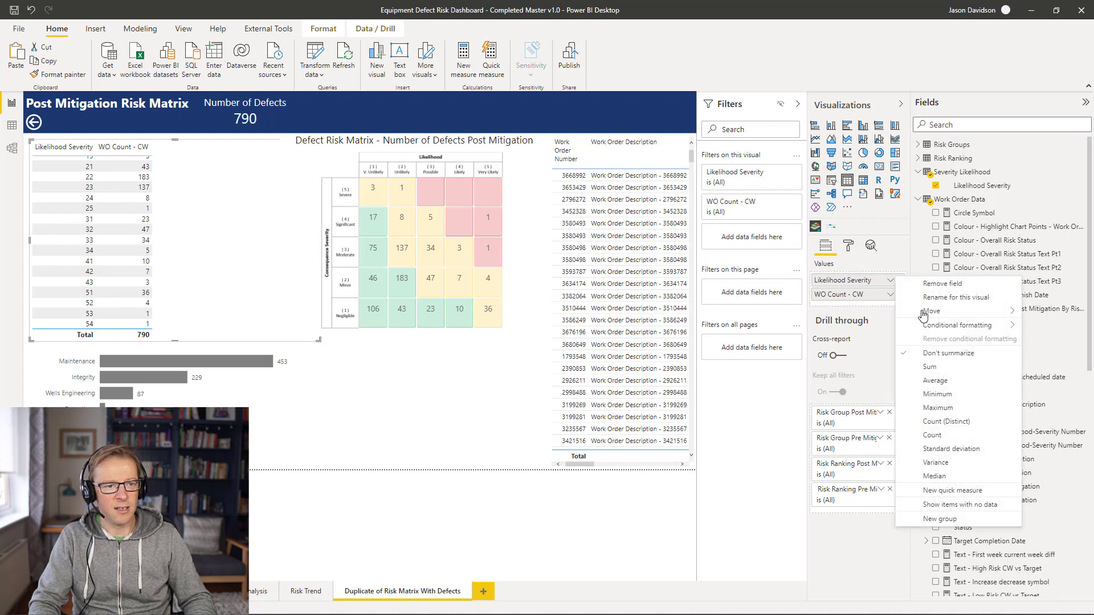
{"action": "left_click", "coordinate": [948, 506]}
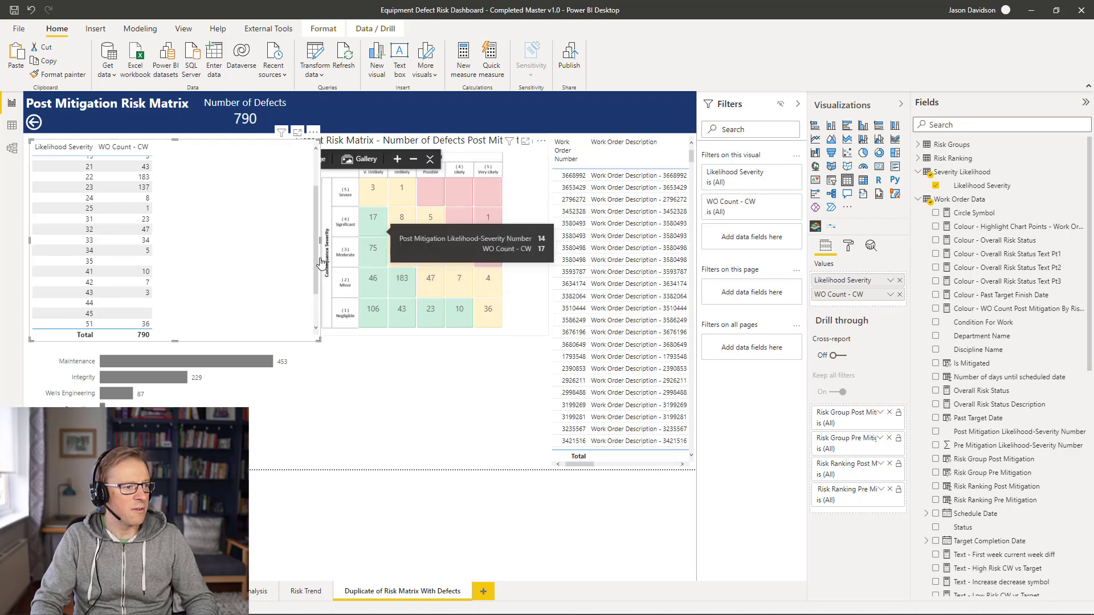
{"action": "scroll", "coordinate": [315, 262], "scroll_direction": "down", "scroll_amount": 2}
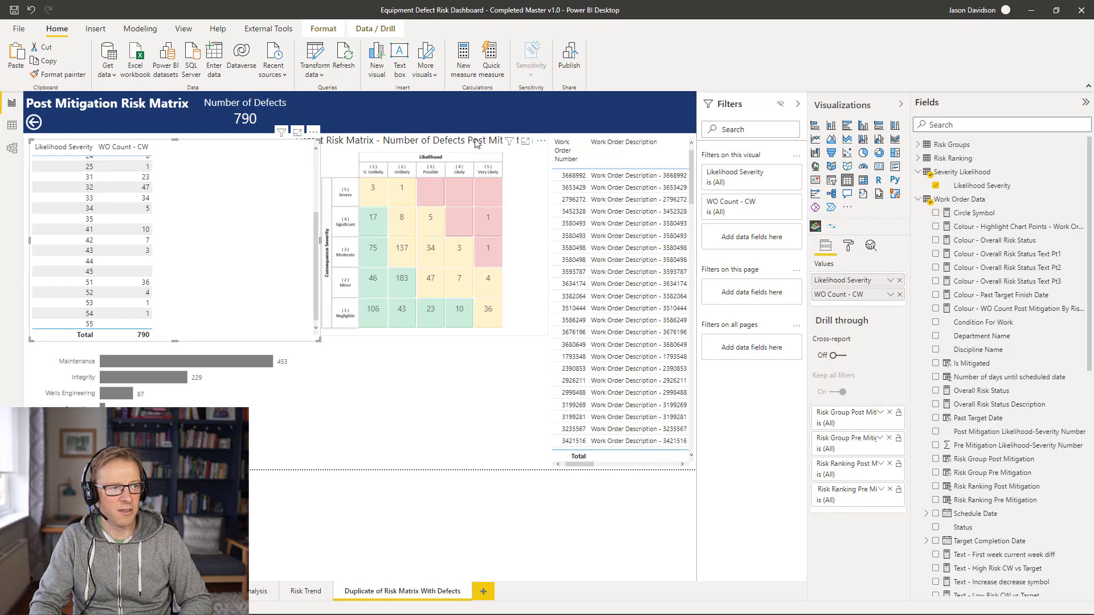
- Replace the risk matrix visual's category with the Likelihood Severity field from the Severity Likelihood table
{"action": "left_click", "coordinate": [493, 147]}
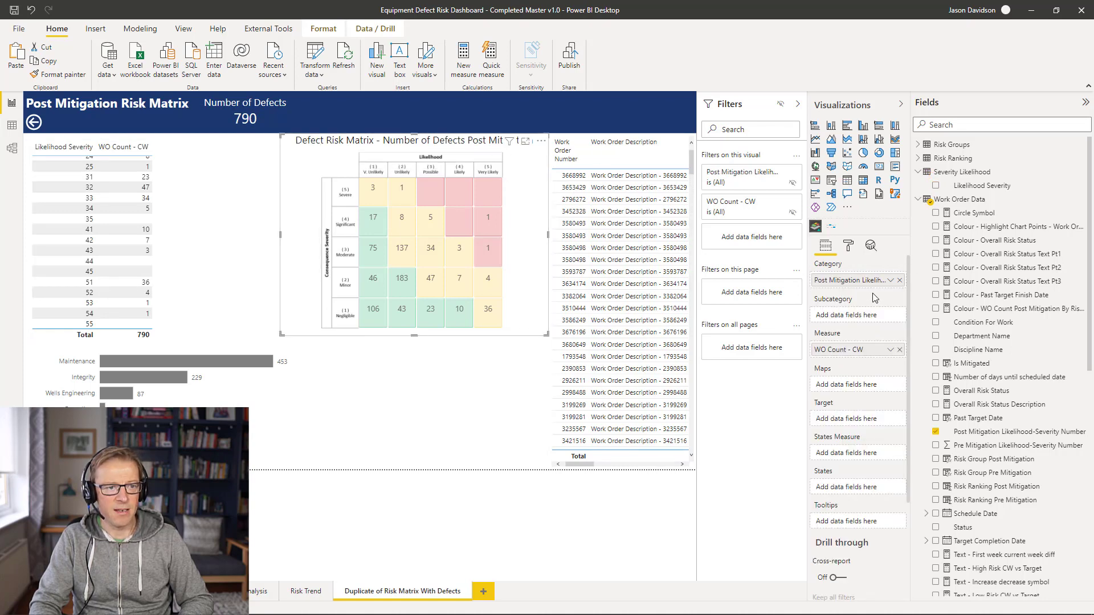
{"action": "left_click_drag", "start_coordinate": [981, 191], "coordinate": [862, 285]}
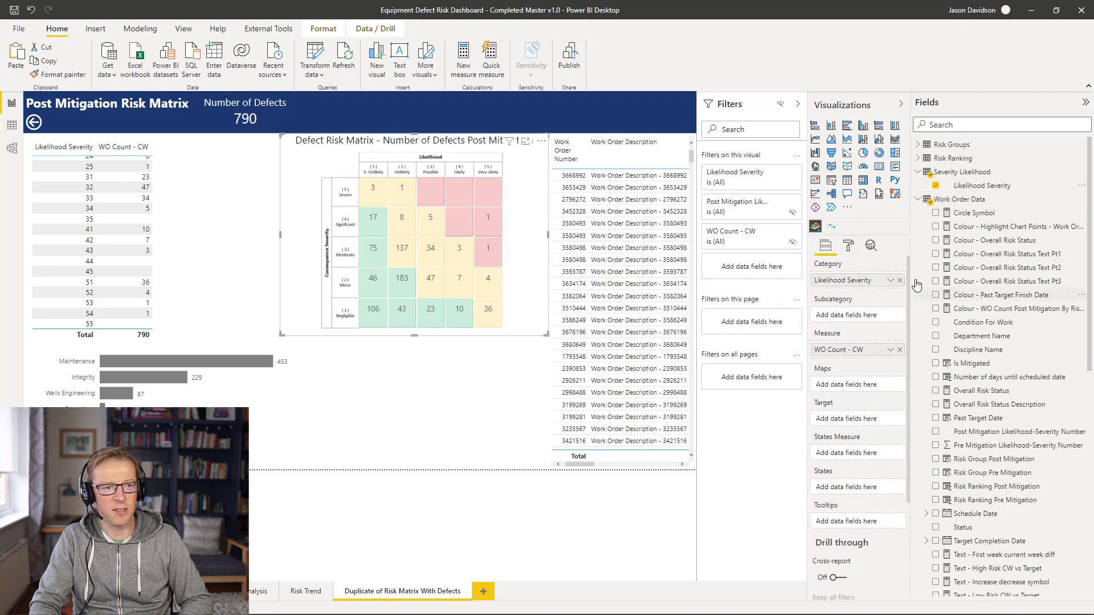
{"action": "left_click", "coordinate": [848, 247]}
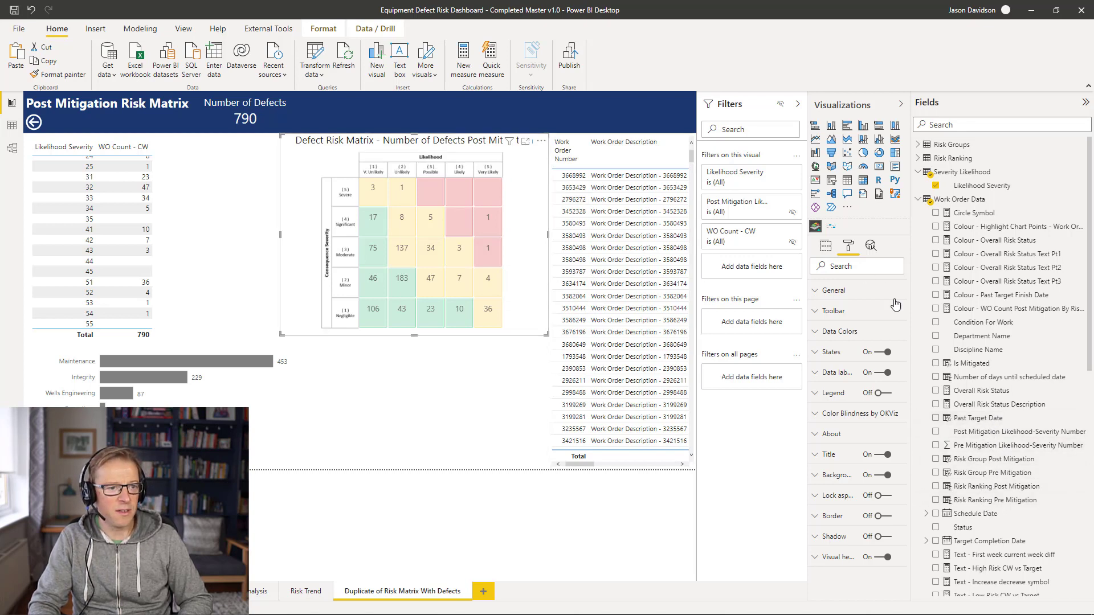
{"action": "left_click", "coordinate": [824, 247]}
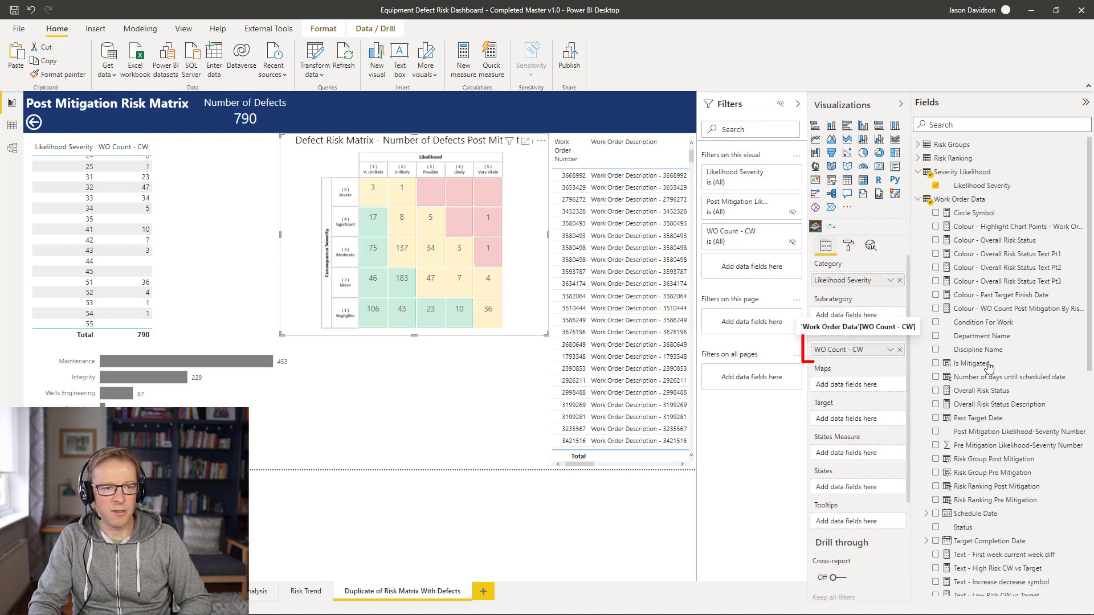
- Create a new measure in the Work Order Data table named "WO Count - CW (Zero)"
{"action": "scroll", "coordinate": [1090, 322], "scroll_direction": "down", "scroll_amount": 10}
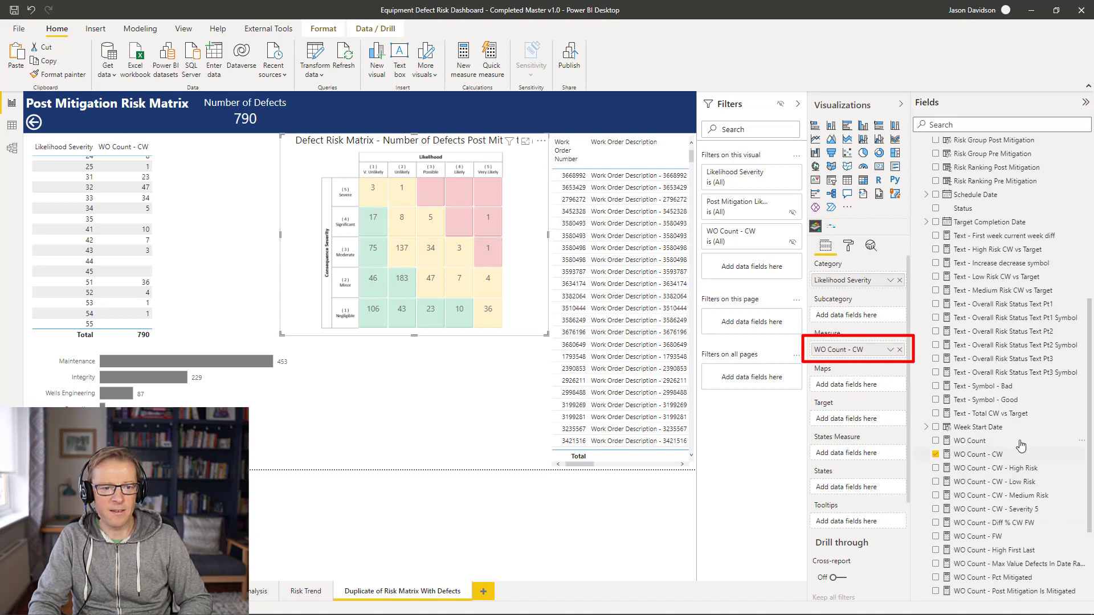
{"action": "left_click", "coordinate": [994, 455]}
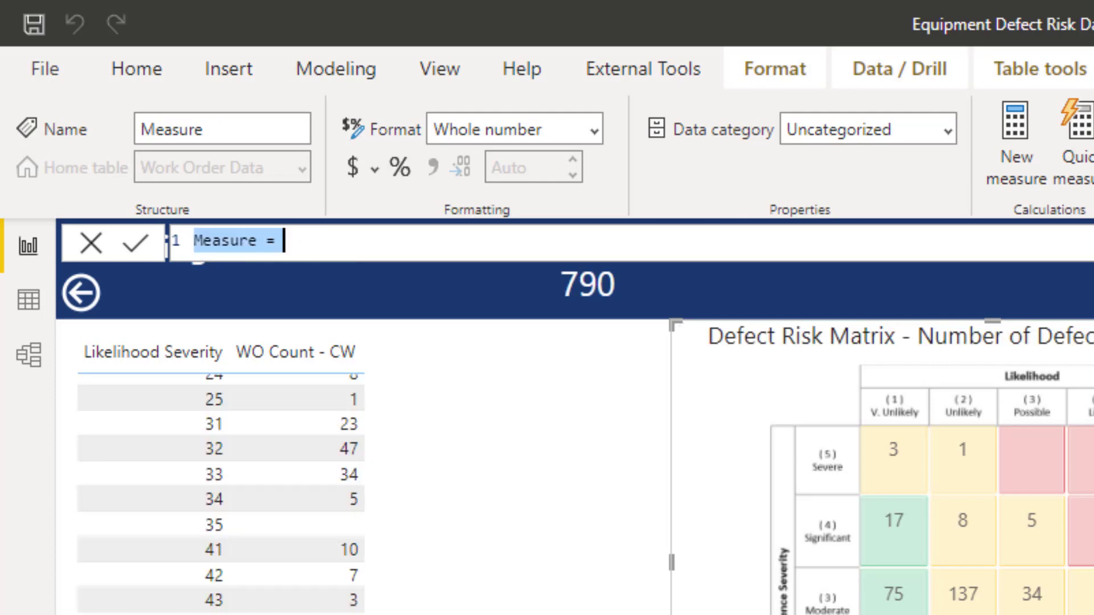
{"action": "type", "text": "WO Count - CW (Zero)"}
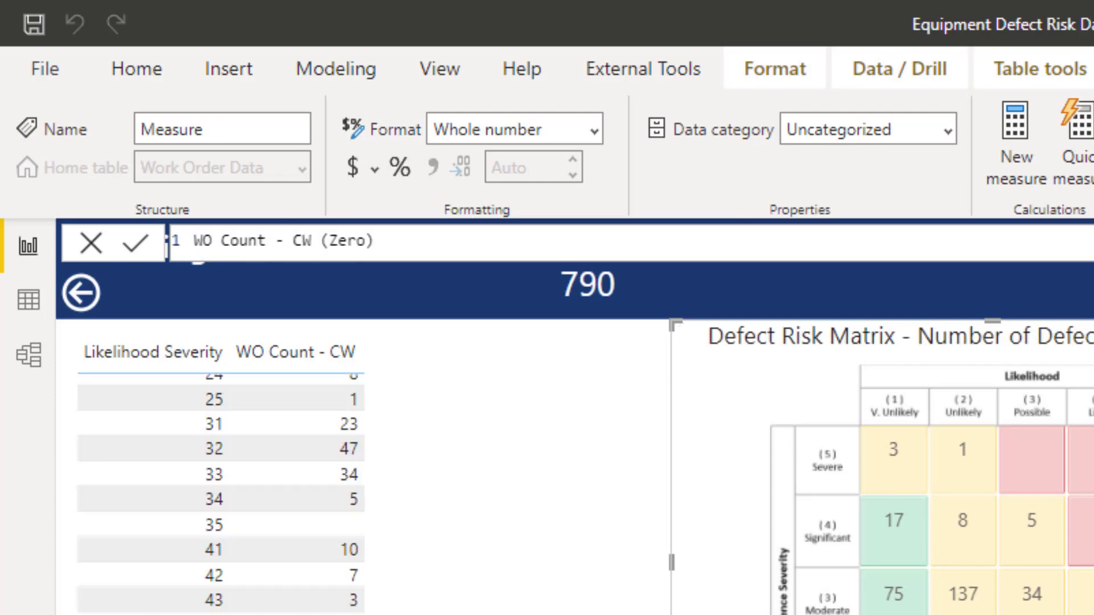
- Define the WO Count - CW (Zero) measure as [WO Count - CW] + 0
{"action": "type", "text": "[wor"}
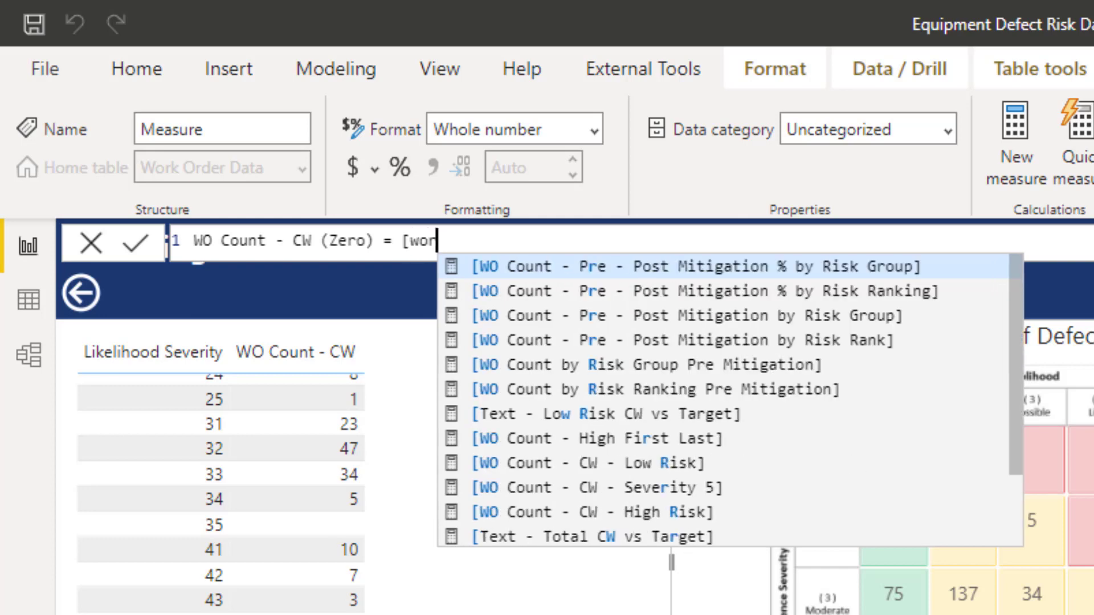
{"action": "type", "text": "k or"}
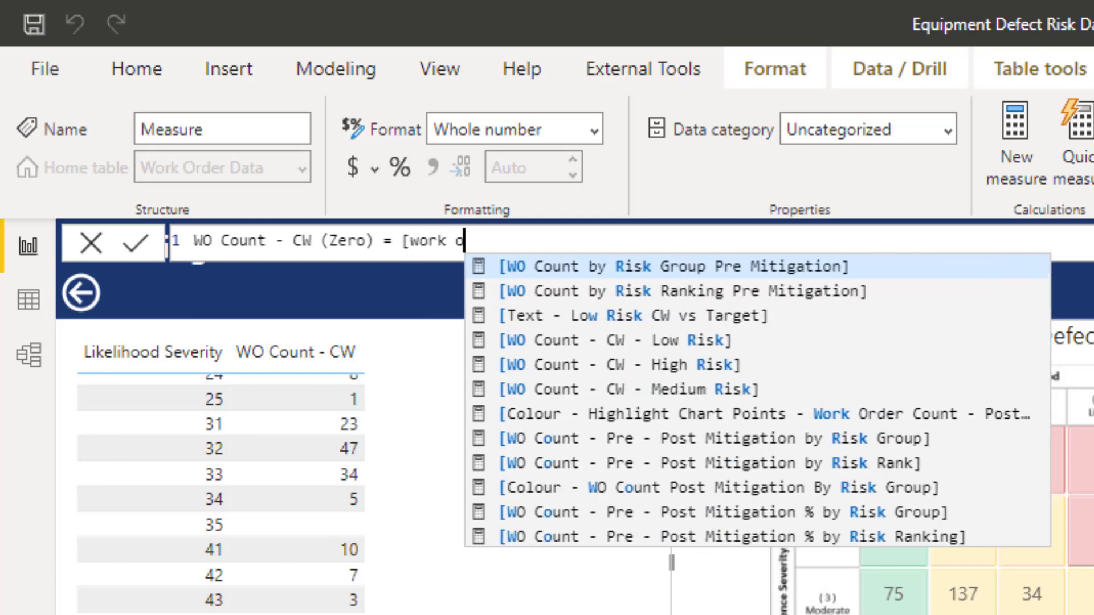
{"action": "key", "text": "BackSpace"}
{"action": "key", "text": "BackSpace"}
{"action": "key", "text": "BackSpace"}
{"action": "key", "text": "BackSpace"}
{"action": "key", "text": "BackSpace"}
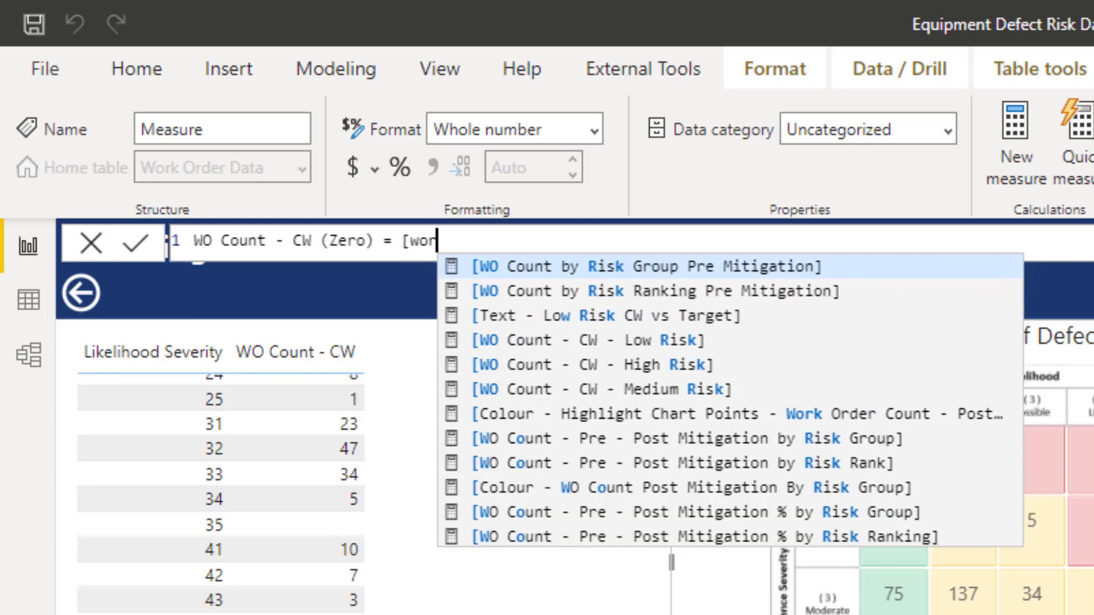
{"action": "type", "text": "cou"}
{"action": "key", "text": "Down"}
{"action": "key", "text": "Down"}
{"action": "key", "text": "Down"}
{"action": "key", "text": "Down"}
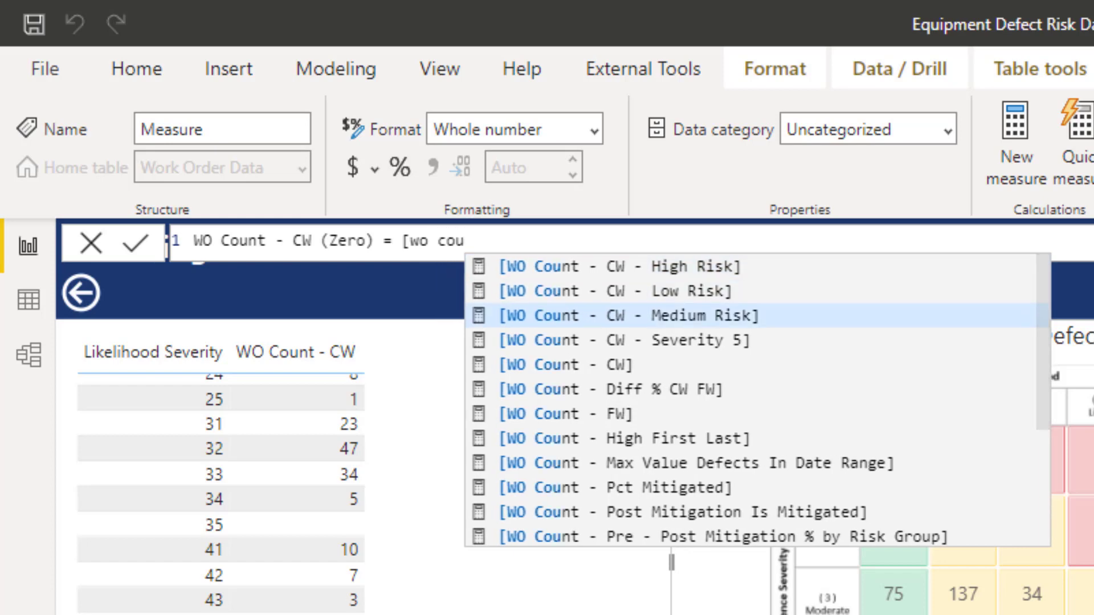
{"action": "key", "text": "Tab"}
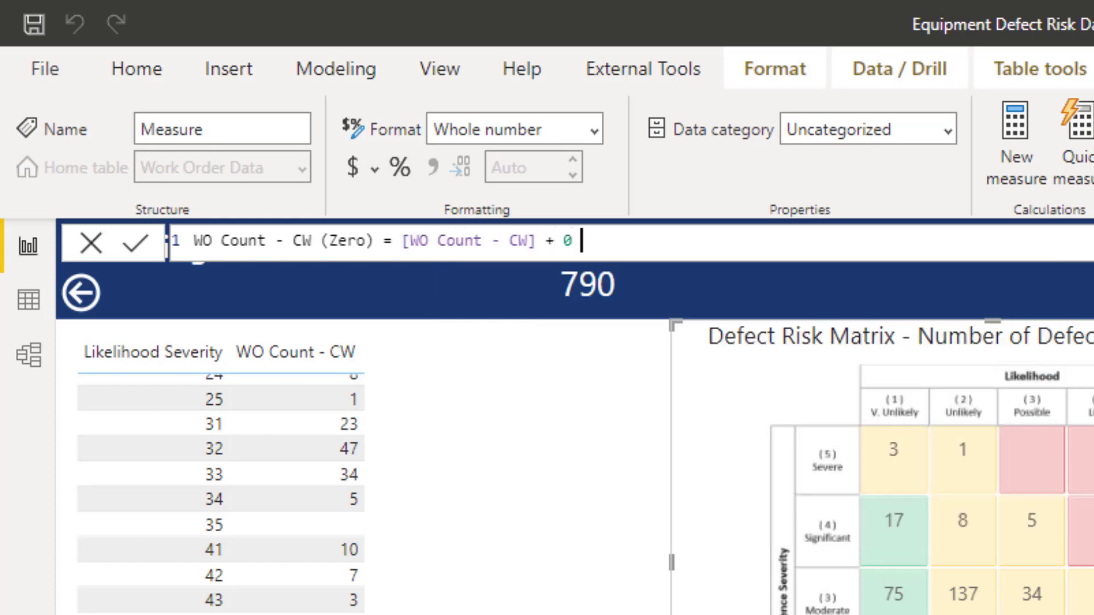
{"action": "key", "text": "Return"}
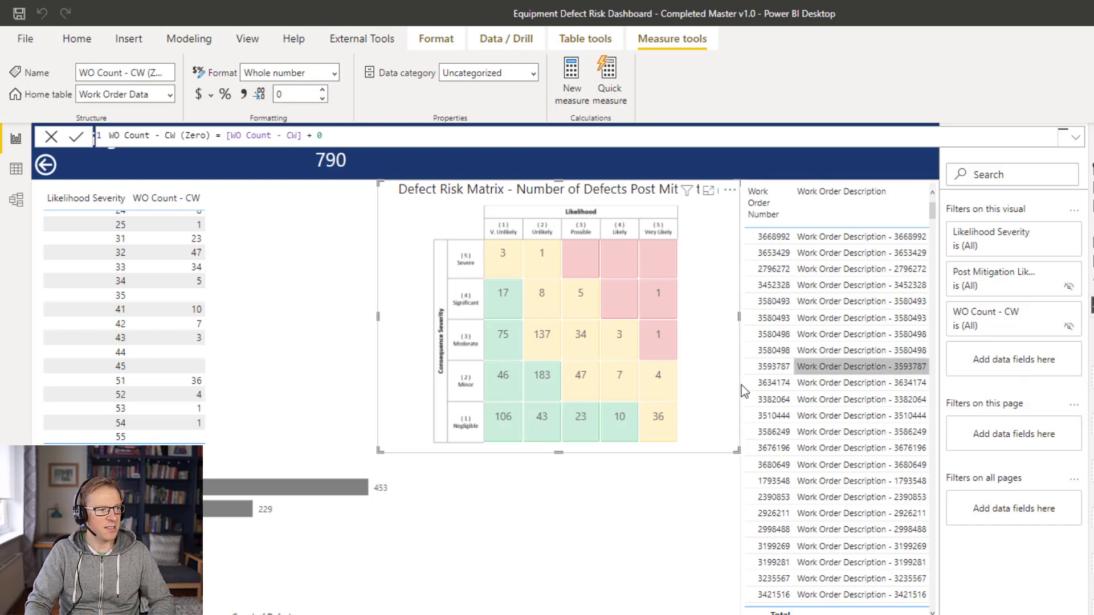
- Adjust the width of the Likelihood Severity count table and add the WO Count - CW (Zero) measure to it
{"action": "left_click", "coordinate": [277, 272]}
{"action": "left_click_drag", "start_coordinate": [427, 313], "coordinate": [363, 332]}
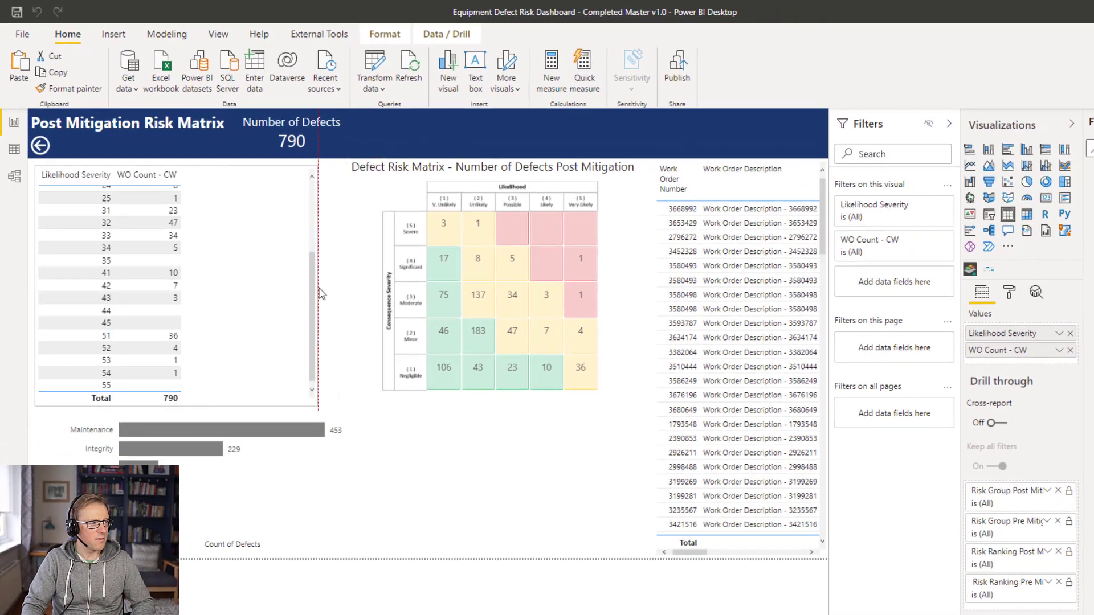
{"action": "left_click_drag", "start_coordinate": [322, 293], "coordinate": [313, 293]}
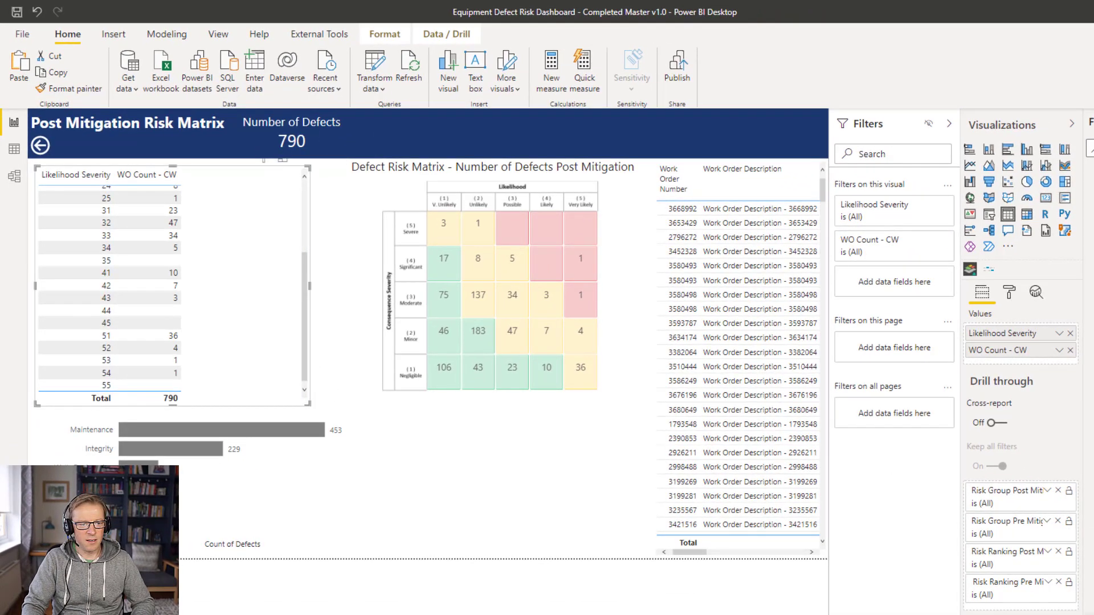
{"action": "left_click_drag", "start_coordinate": [564, 344], "coordinate": [211, 293]}
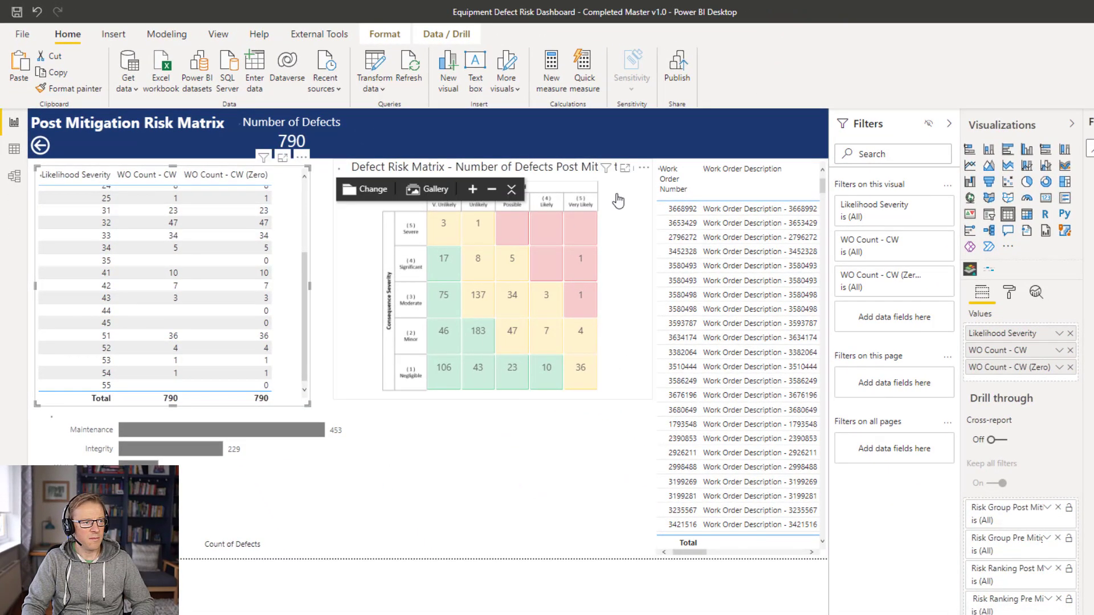
- Replace the risk matrix's measure with WO Count - CW (Zero) and filter the page by its Severe, Very Likely cell
{"action": "left_click", "coordinate": [615, 228]}
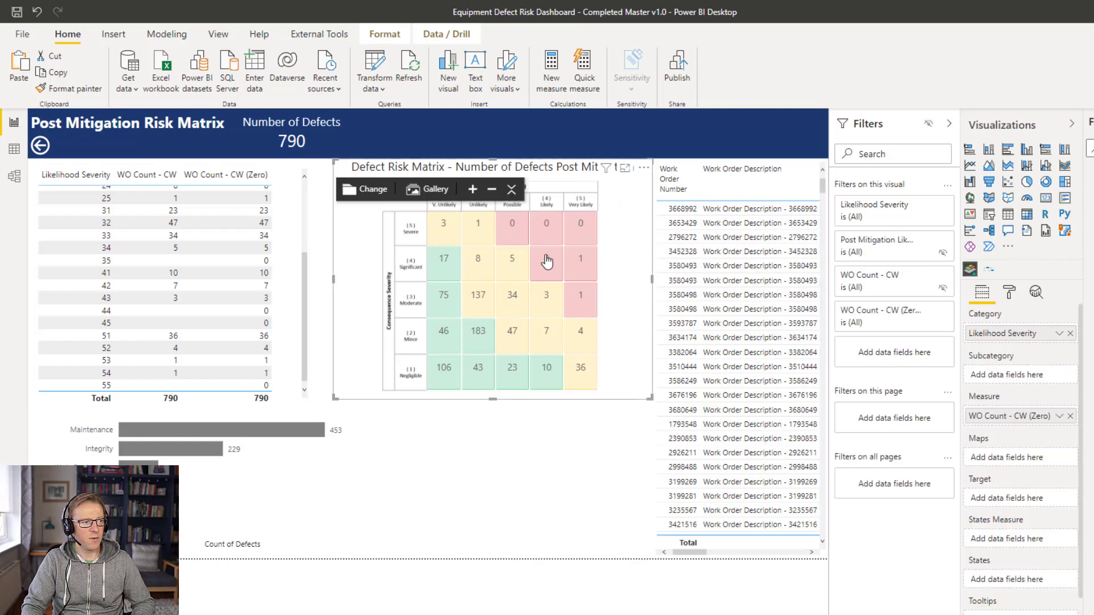
{"action": "mouse_move", "coordinate": [592, 278]}
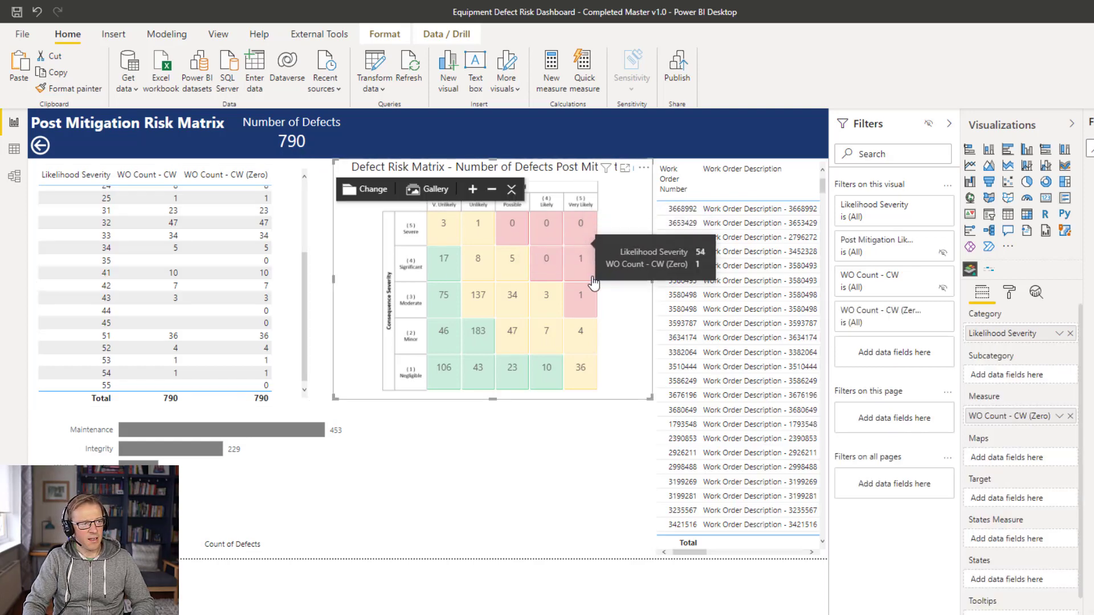
{"action": "left_click", "coordinate": [582, 230]}
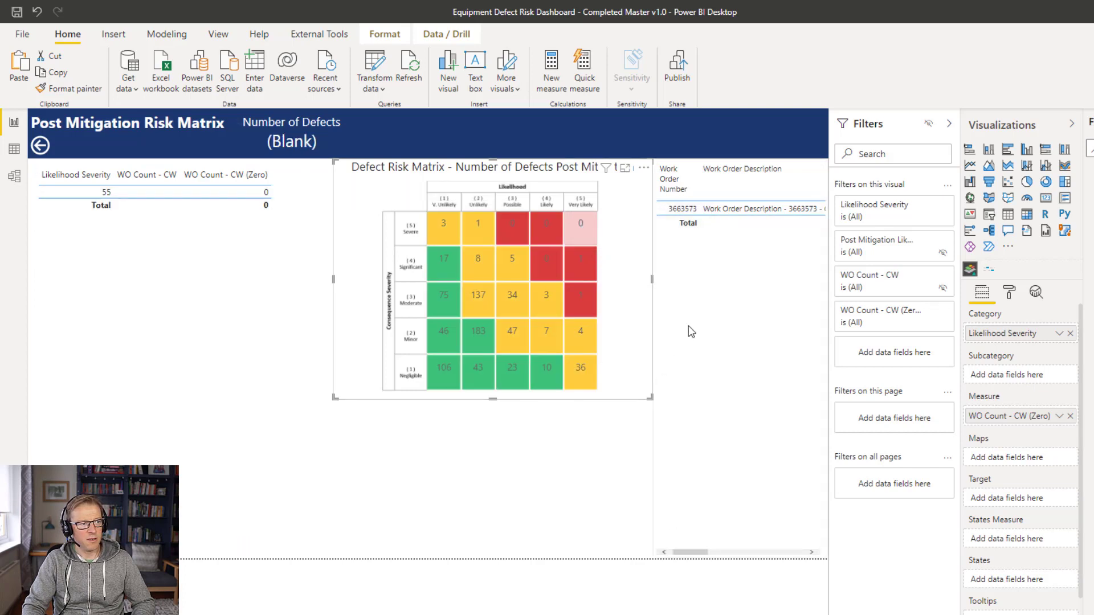
- Remove the Likelihood Severity count table from the page and move the risk matrix into its place
{"action": "left_click", "coordinate": [288, 172]}
{"action": "right_click", "coordinate": [296, 167]}
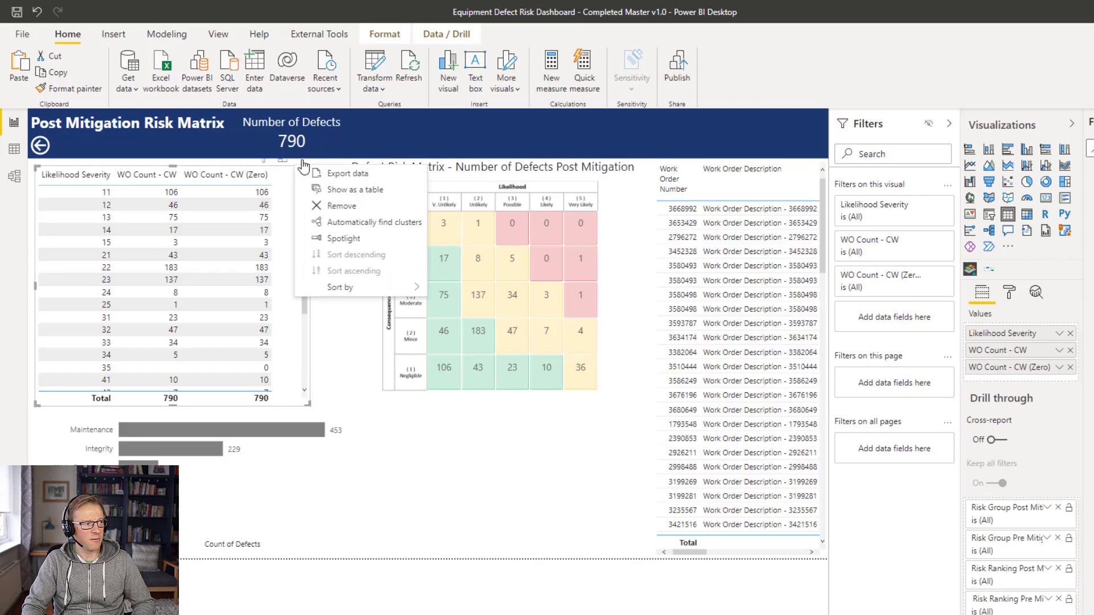
{"action": "left_click", "coordinate": [342, 205]}
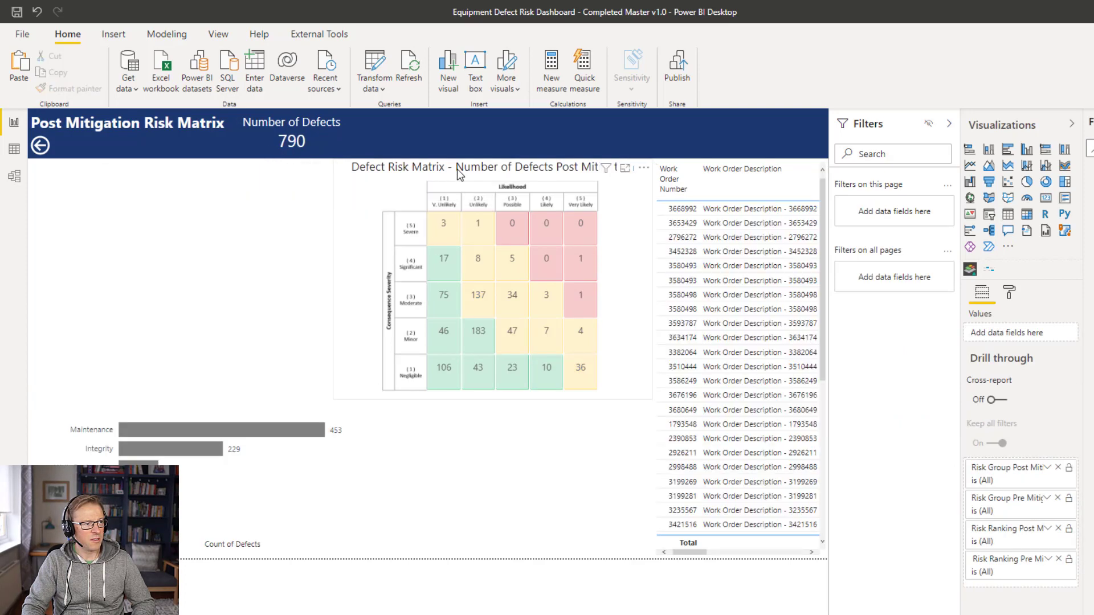
{"action": "left_click", "coordinate": [459, 173]}
{"action": "left_click_drag", "start_coordinate": [459, 173], "coordinate": [161, 172]}
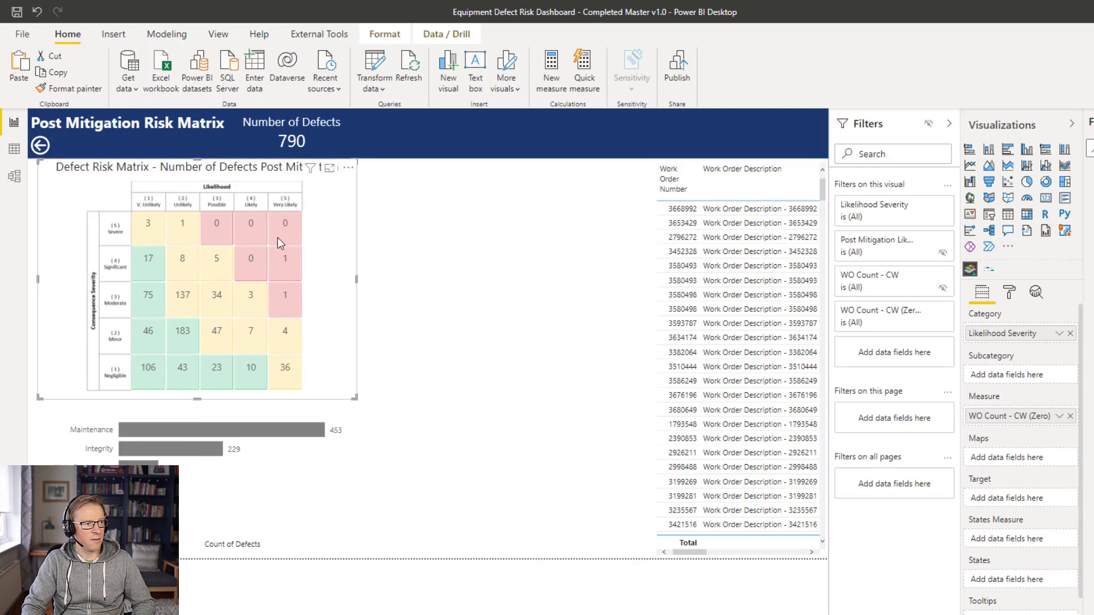
- Filter the page by the matrix's Severe, Likely cell and by its Severe, Very Likely cell to check the listed work orders
{"action": "left_click", "coordinate": [257, 234]}
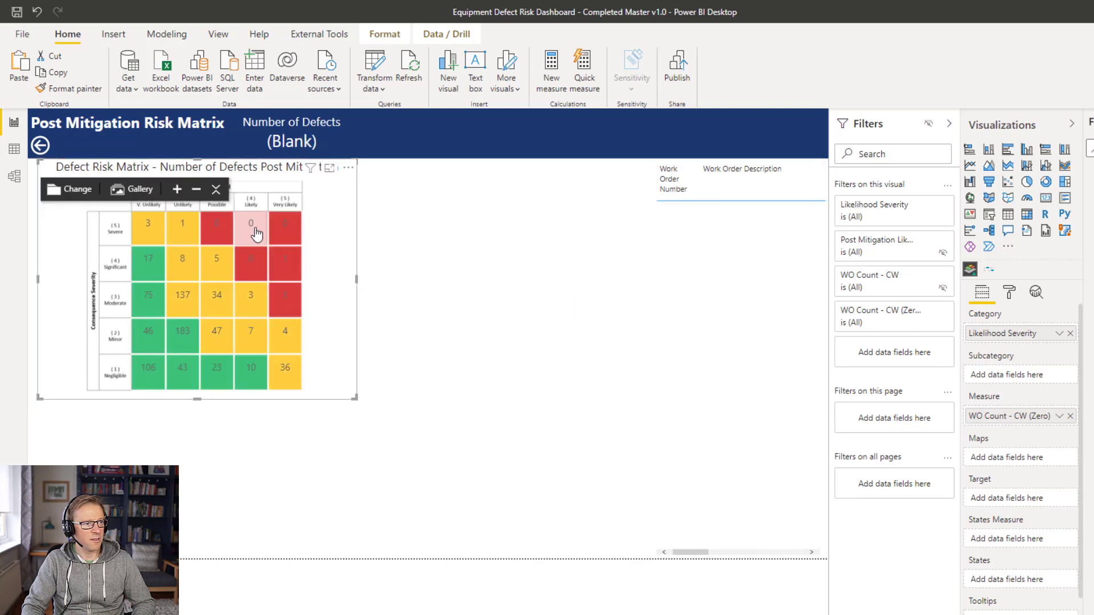
{"action": "left_click", "coordinate": [281, 229]}
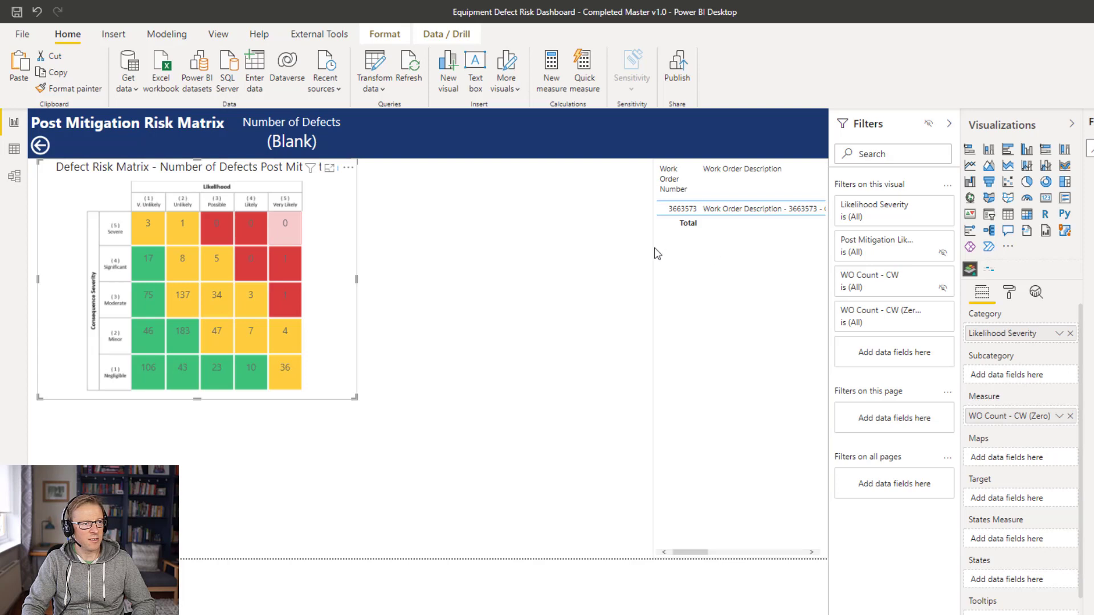
- Clear the matrix selection and widen the work order table towards the matrix to reveal more of its columns
{"action": "left_click", "coordinate": [695, 290]}
{"action": "left_click_drag", "start_coordinate": [654, 365], "coordinate": [351, 332]}
{"action": "mouse_move", "coordinate": [516, 552]}
{"action": "left_mouse_down"}
{"action": "mouse_move", "coordinate": [692, 564]}
{"action": "mouse_move", "coordinate": [440, 567]}
{"action": "left_mouse_up"}
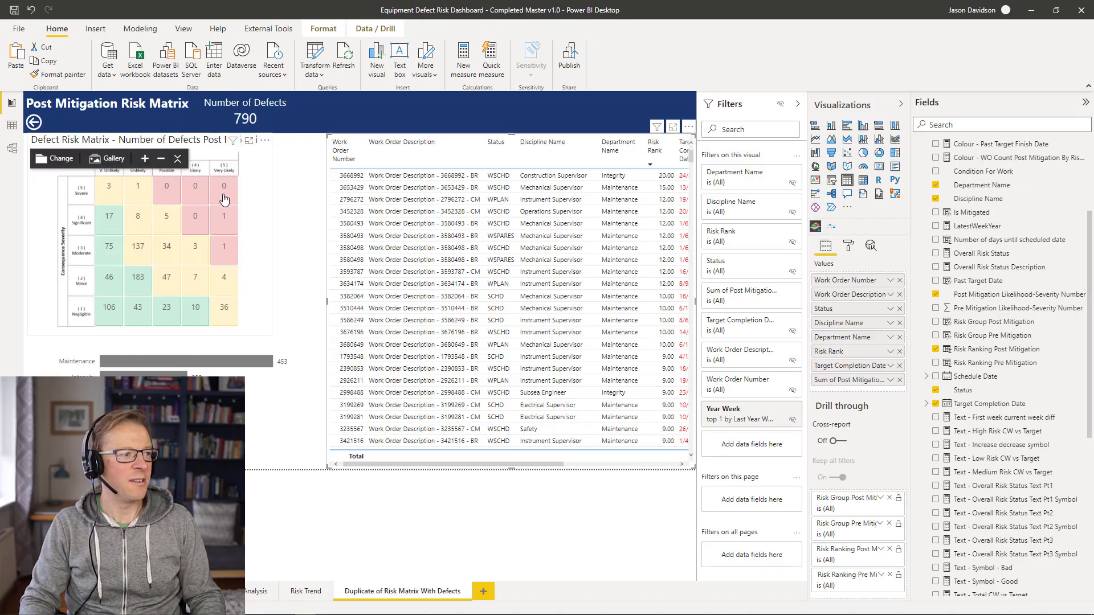
- Filter the page by the Severe, Very Likely cell and open the WO Count - CW measure's formula
{"action": "left_click", "coordinate": [227, 197]}
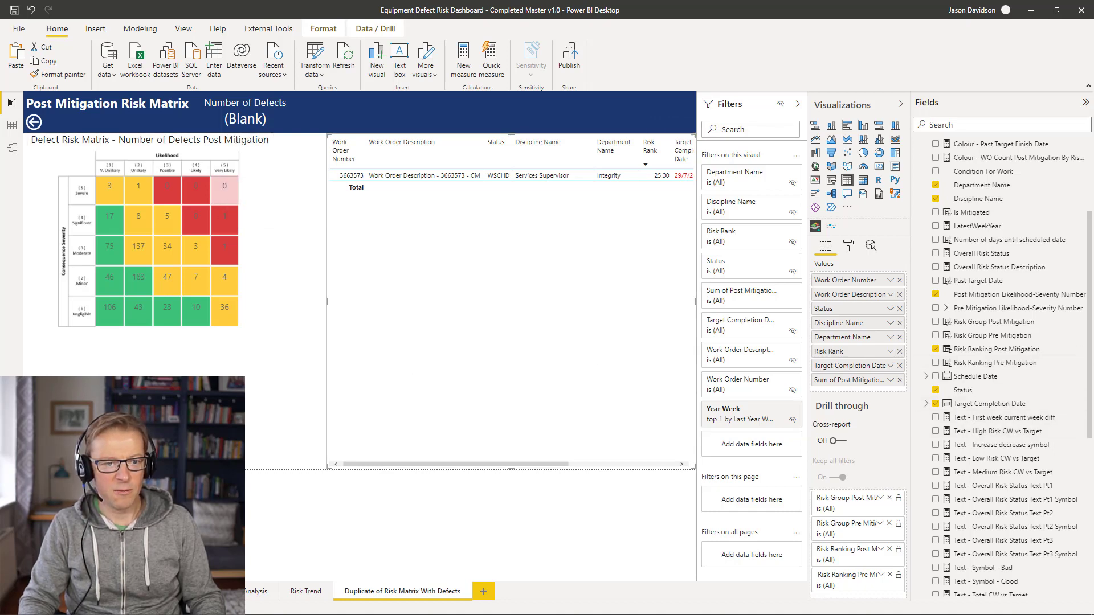
{"action": "scroll", "coordinate": [1003, 365], "scroll_direction": "down", "scroll_amount": 5}
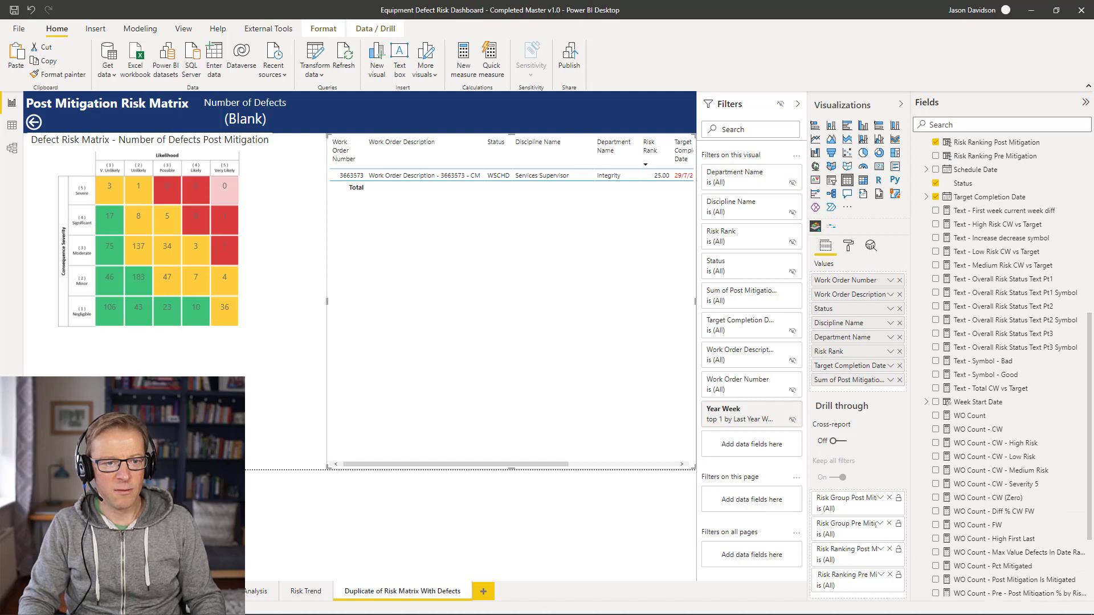
{"action": "left_click", "coordinate": [992, 429]}
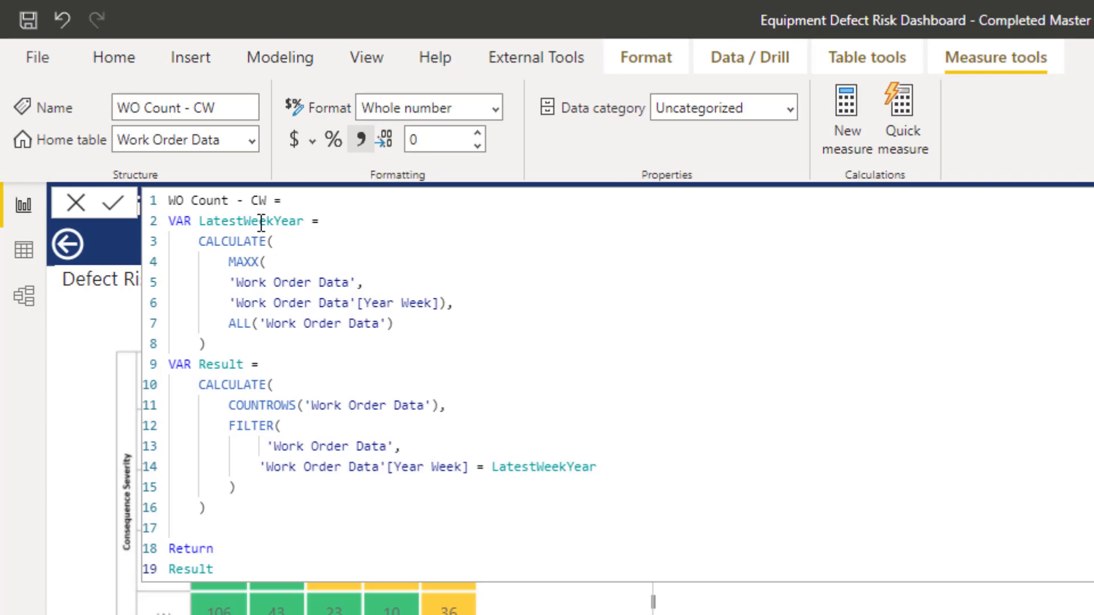
- Show the Work Order Data table's rows and sort them by Year Week in descending order
{"action": "left_click", "coordinate": [23, 251]}
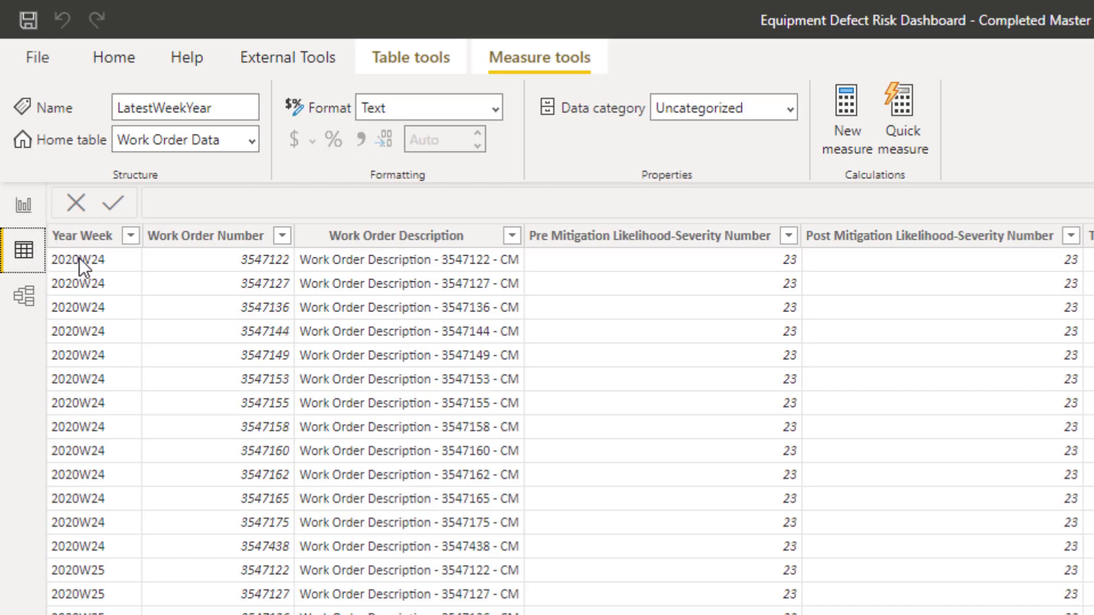
{"action": "left_click", "coordinate": [107, 247]}
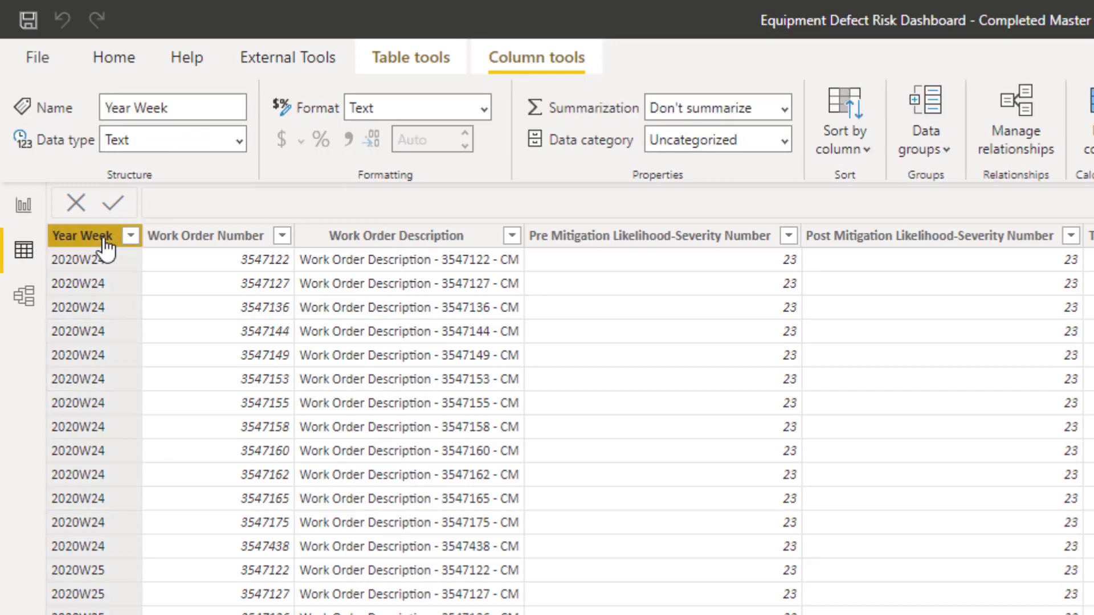
{"action": "left_click", "coordinate": [131, 239]}
{"action": "left_click", "coordinate": [192, 273]}
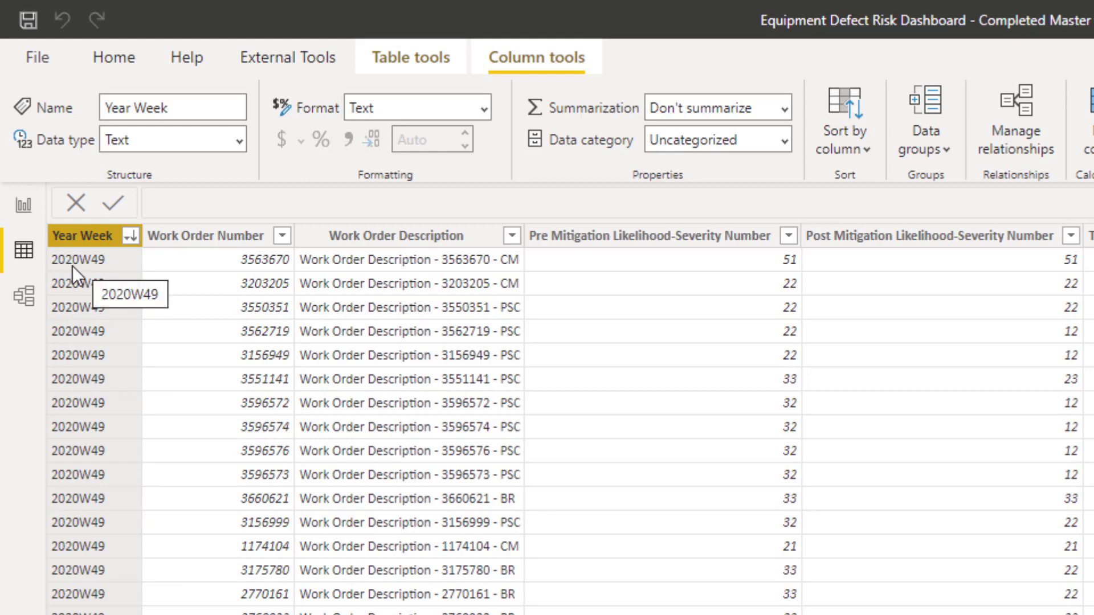
- Return to the report page, review the WO Count - CW formula again and compare it with the Severe, Very Likely cell
{"action": "left_click", "coordinate": [30, 209]}
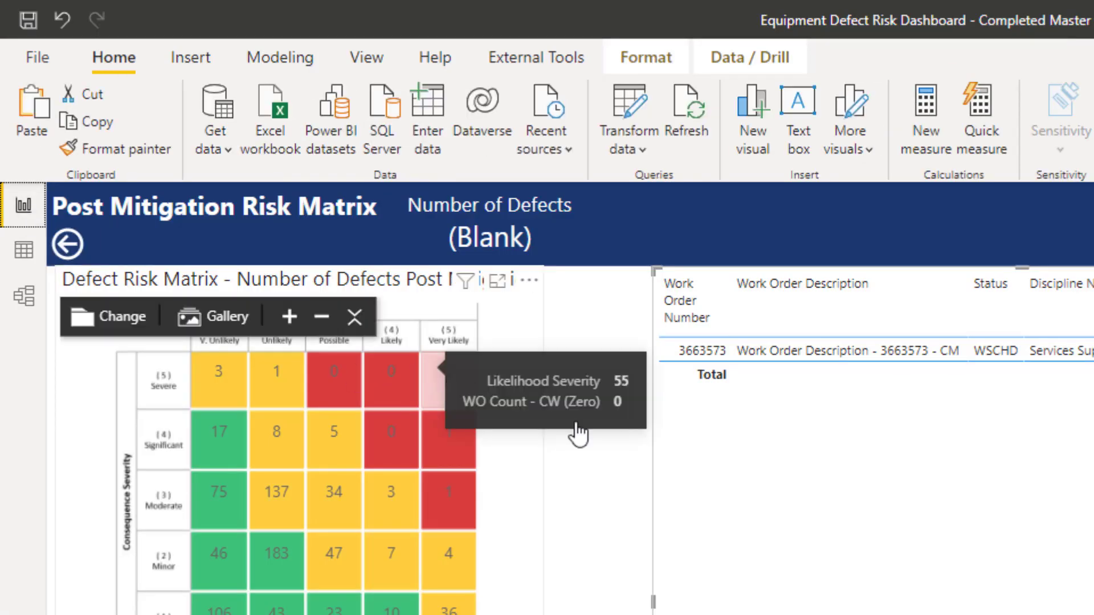
{"action": "left_click", "coordinate": [1088, 399]}
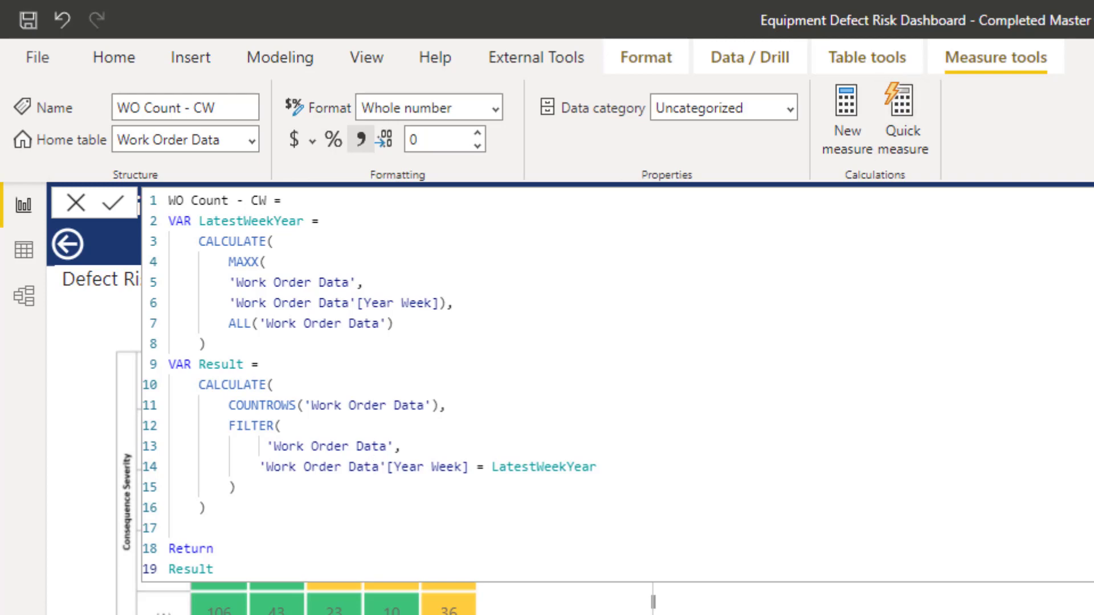
{"action": "left_click", "coordinate": [686, 256]}
{"action": "mouse_move", "coordinate": [454, 393]}
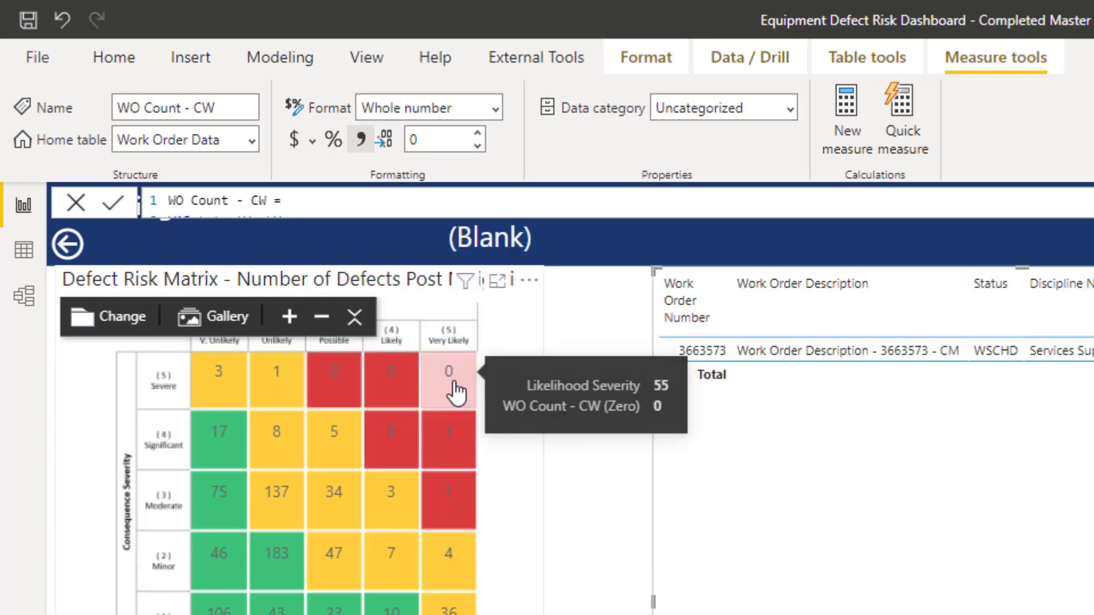
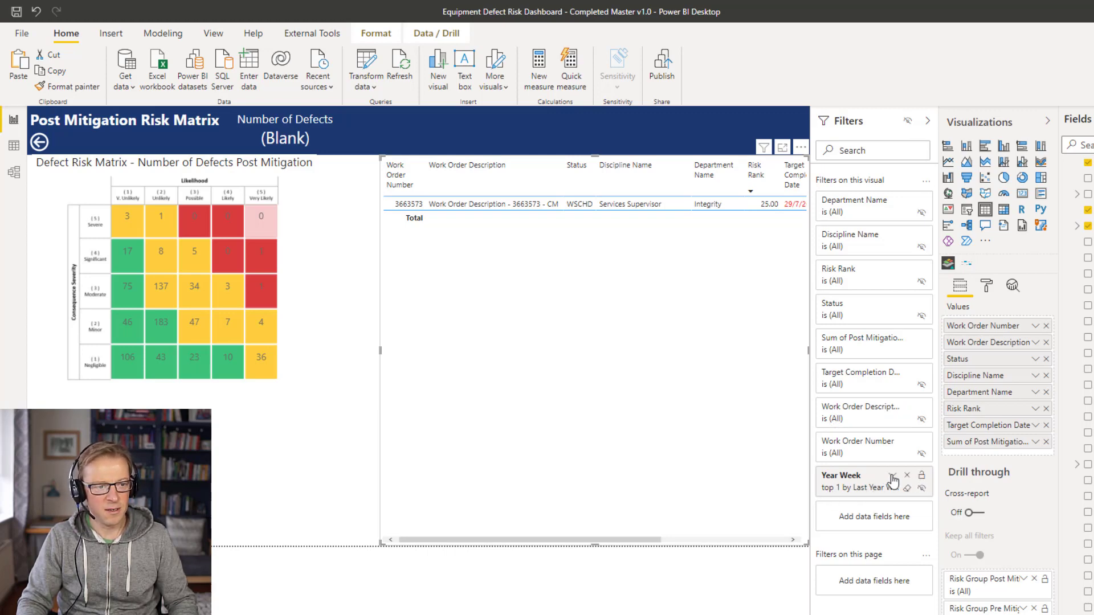
- Examine the work order table's Year Week filter settings and its Sum of Post Mitigation Likelihood-Severity Number column
{"action": "left_click", "coordinate": [892, 478]}
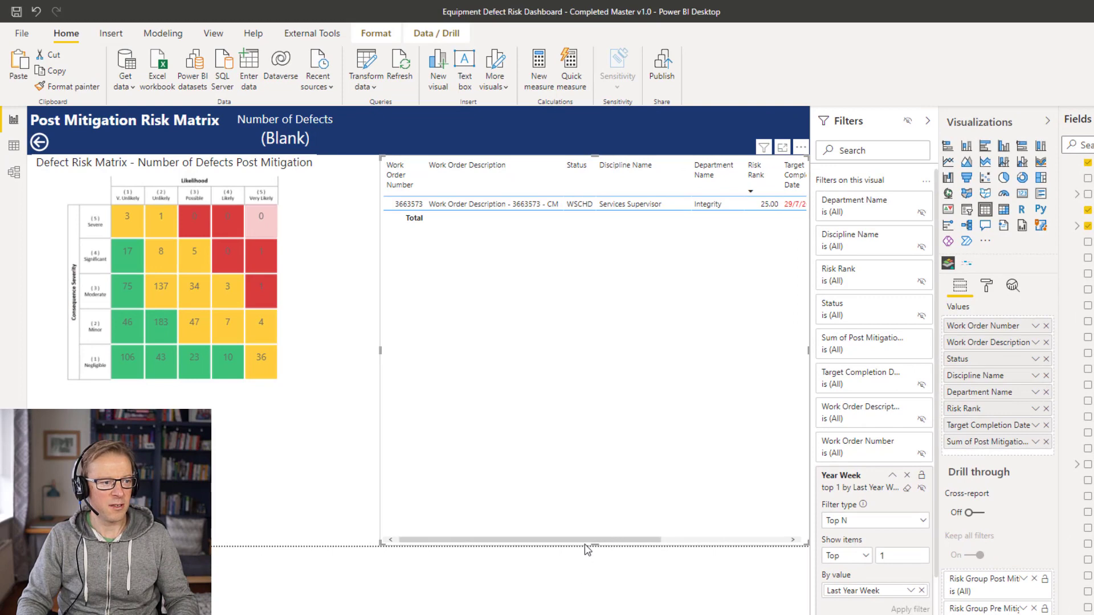
{"action": "left_click_drag", "start_coordinate": [616, 541], "coordinate": [740, 541]}
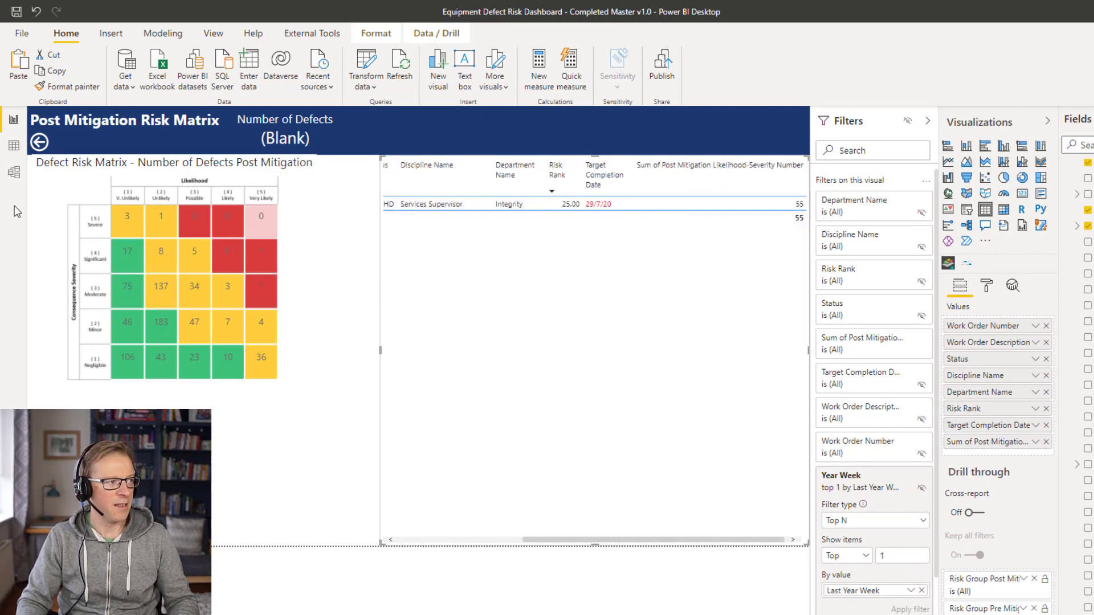
- Go back to the Work Order Data rows and clear the filter on the Year Week column
{"action": "left_click", "coordinate": [15, 148]}
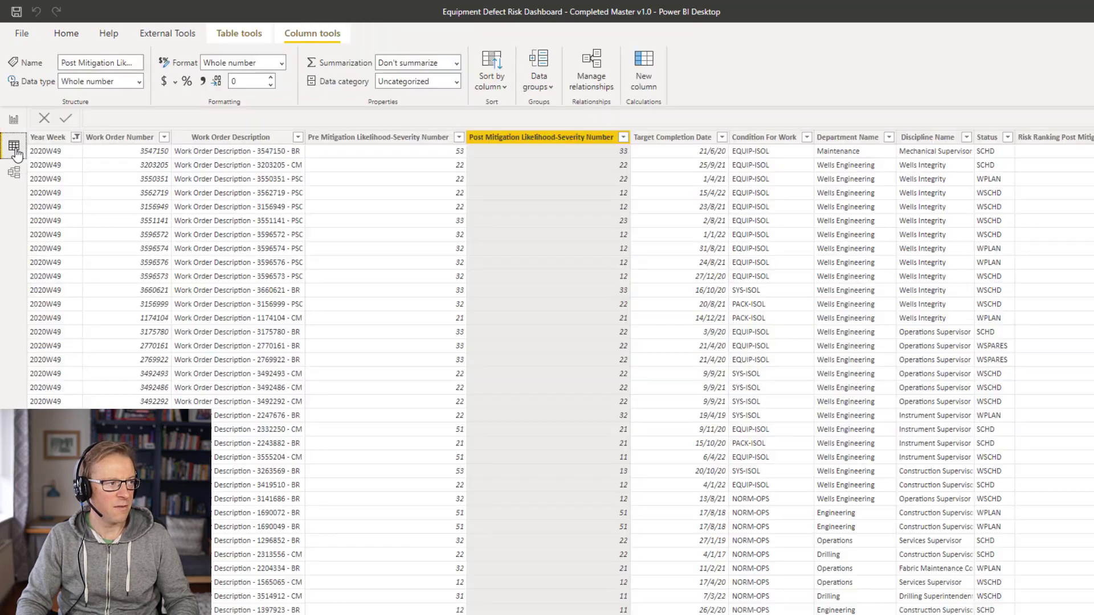
{"action": "left_click", "coordinate": [76, 137]}
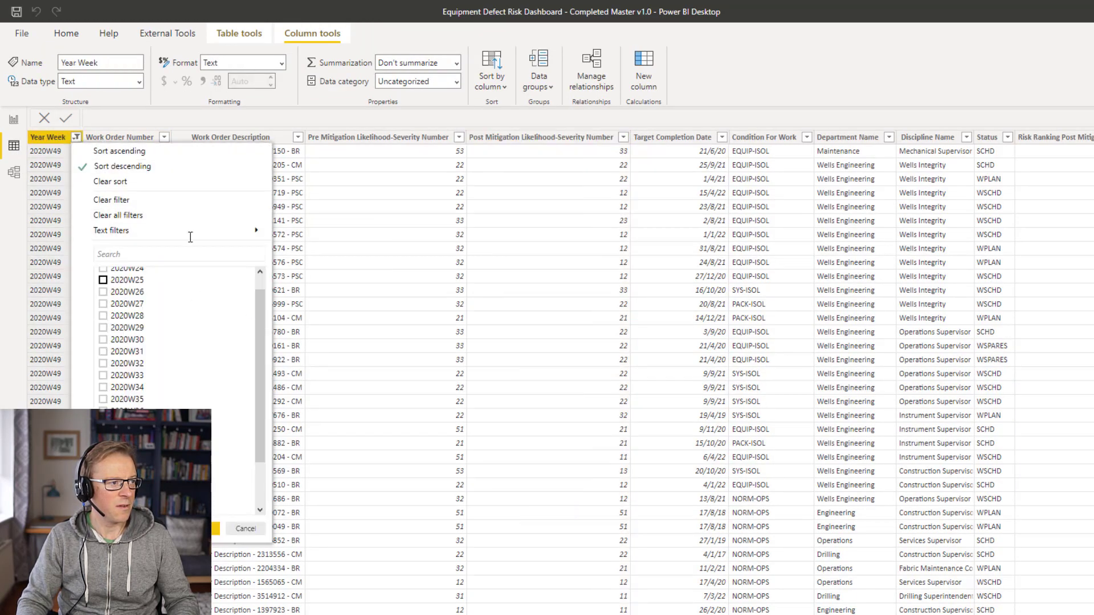
{"action": "left_click", "coordinate": [139, 200]}
- Filter the Work Order Data rows to show only Pre Mitigation Likelihood-Severity Number 55
{"action": "left_click", "coordinate": [459, 138]}
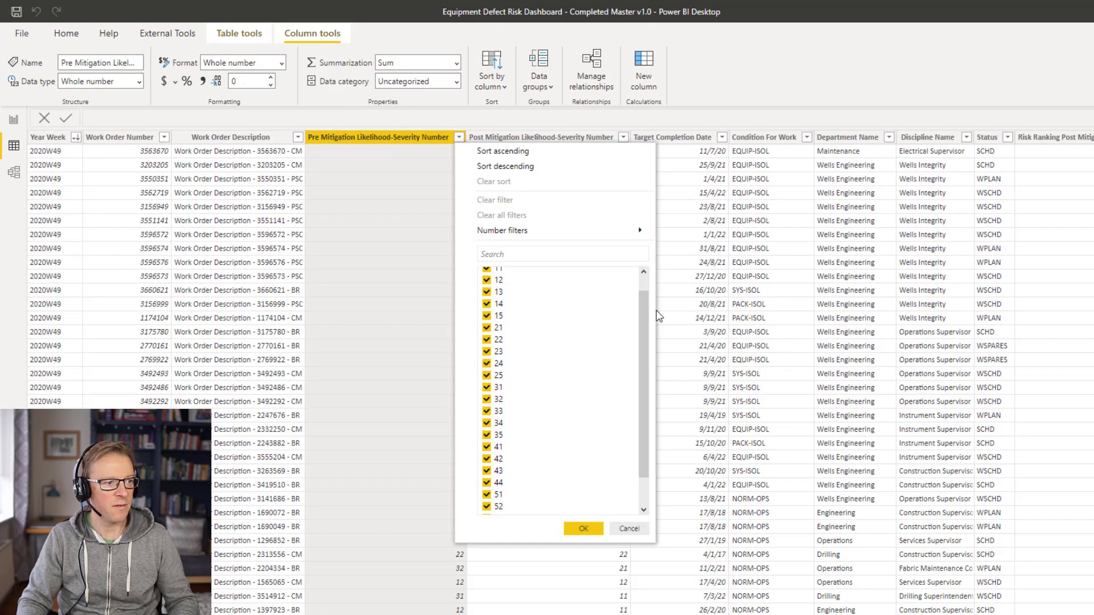
{"action": "left_click_drag", "start_coordinate": [647, 319], "coordinate": [647, 305]}
{"action": "left_click", "coordinate": [490, 276]}
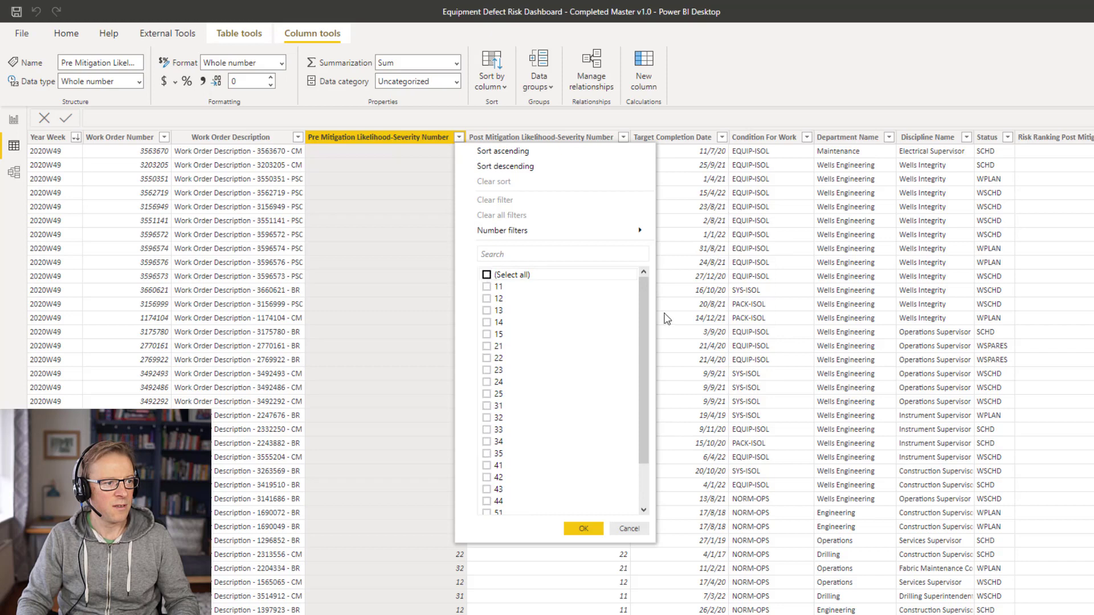
{"action": "left_click_drag", "start_coordinate": [647, 349], "coordinate": [648, 394]}
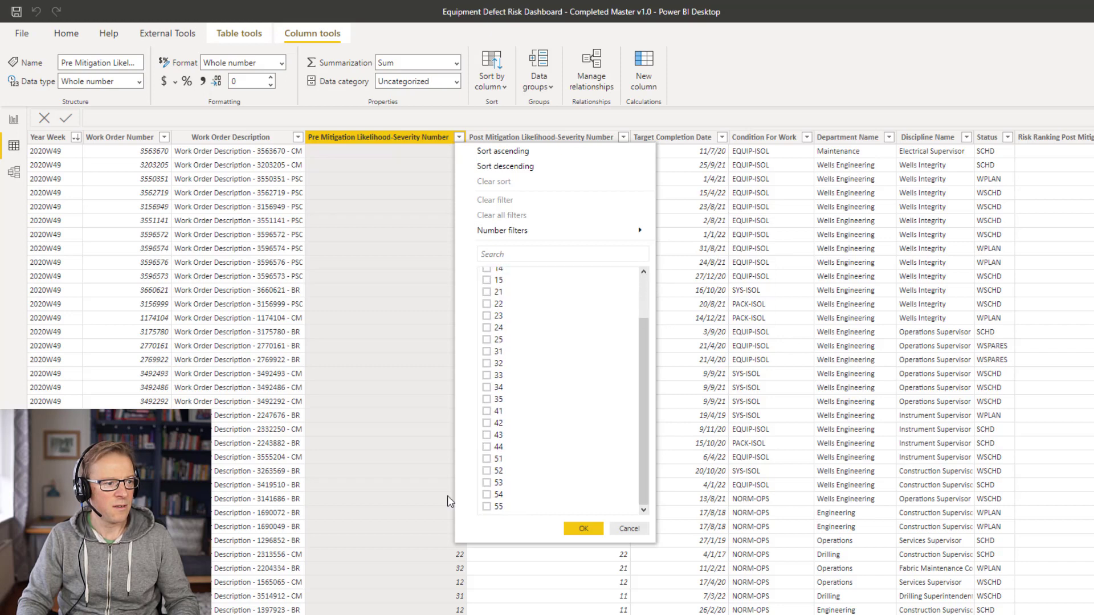
{"action": "left_click", "coordinate": [486, 506]}
{"action": "left_click", "coordinate": [582, 528]}
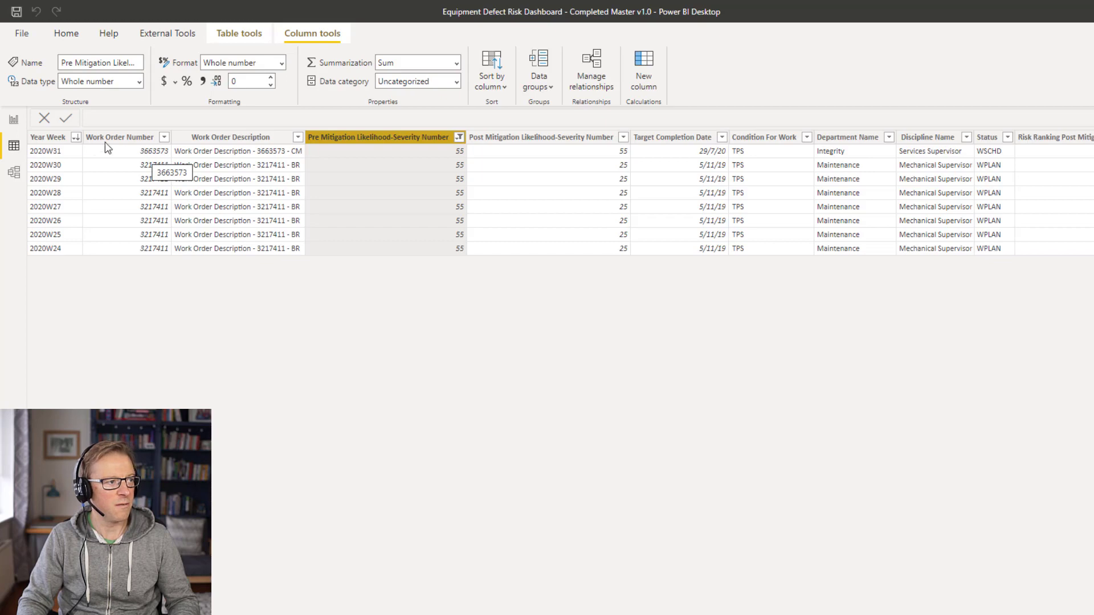
- Return to the report page, examine the work order table's columns and its Year Week Top N filter, and collapse the filter's settings
{"action": "left_click", "coordinate": [14, 122]}
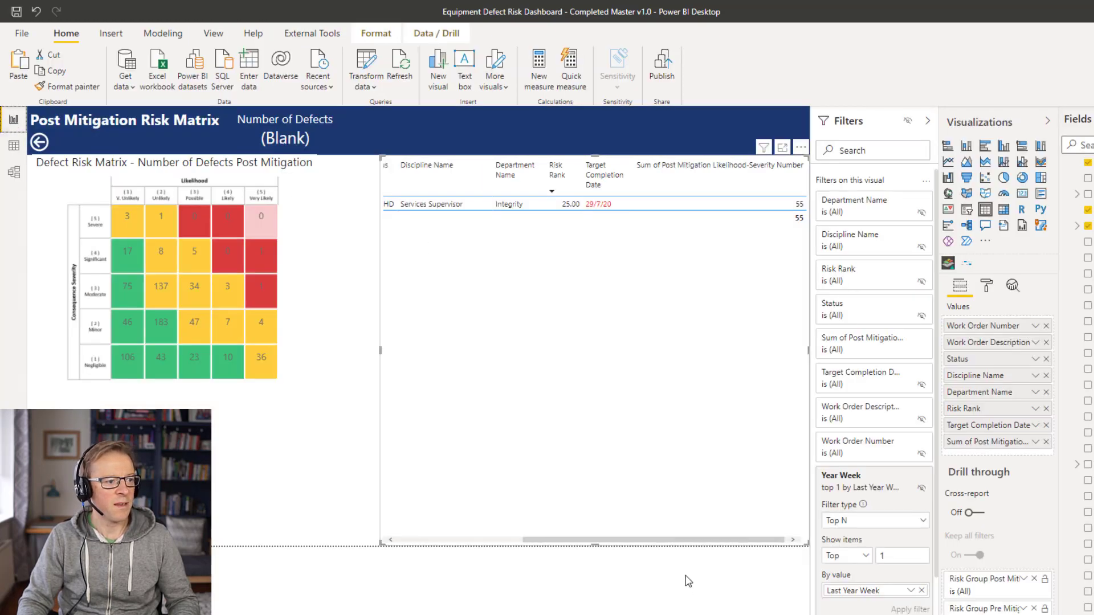
{"action": "left_click_drag", "start_coordinate": [665, 545], "coordinate": [539, 544]}
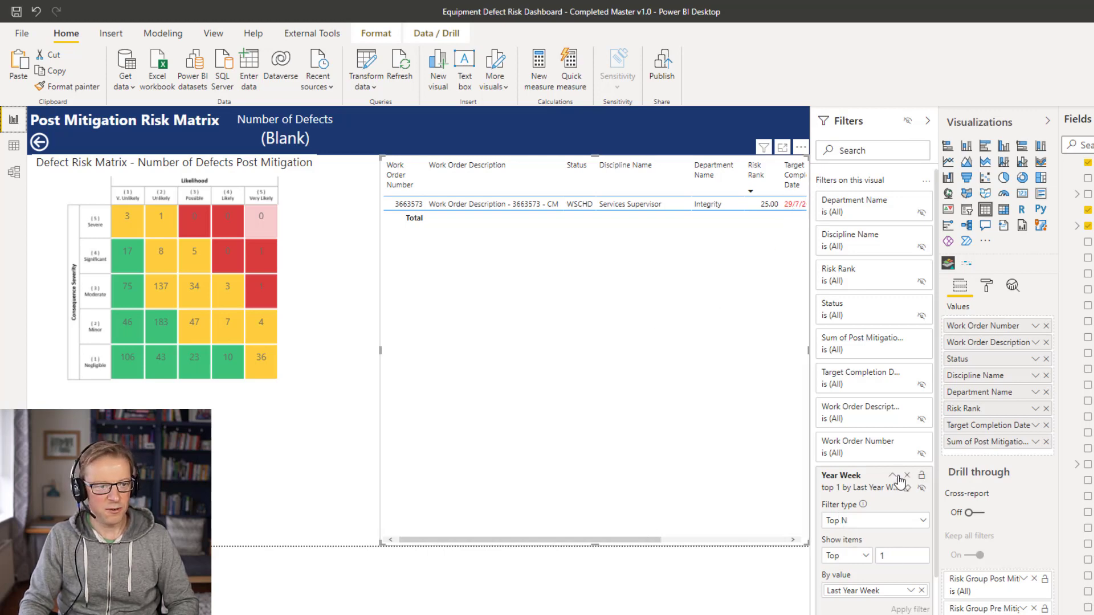
{"action": "left_click", "coordinate": [894, 476]}
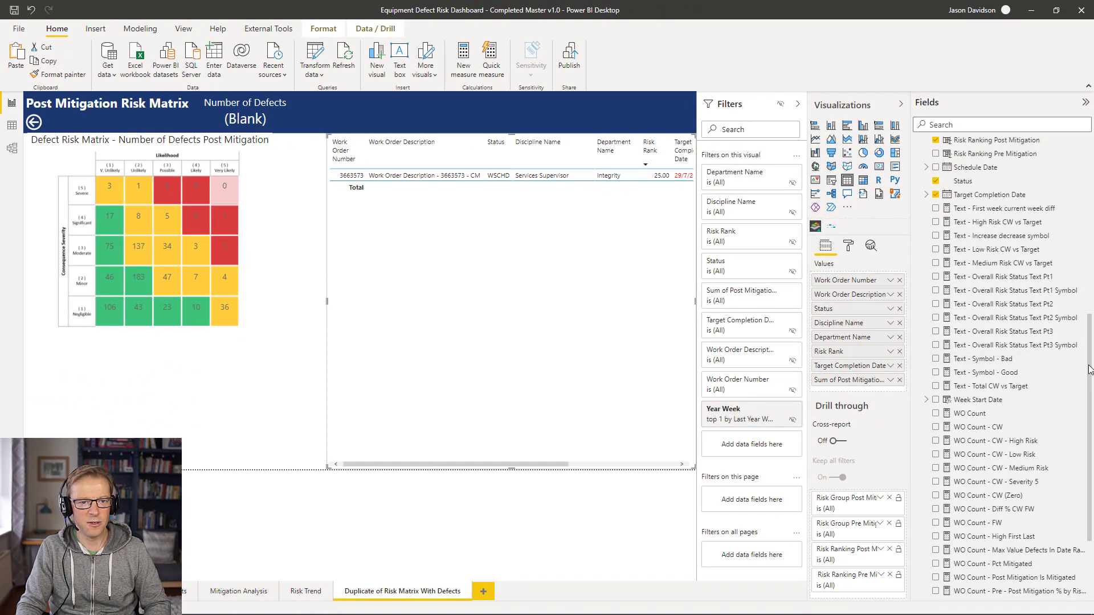
- Add a calculated column IsLastestWeek to Work Order Data that returns TRUE when Year Week equals the table's maximum Year Week, otherwise FALSE
{"action": "left_click_drag", "start_coordinate": [1089, 369], "coordinate": [1089, 190]}
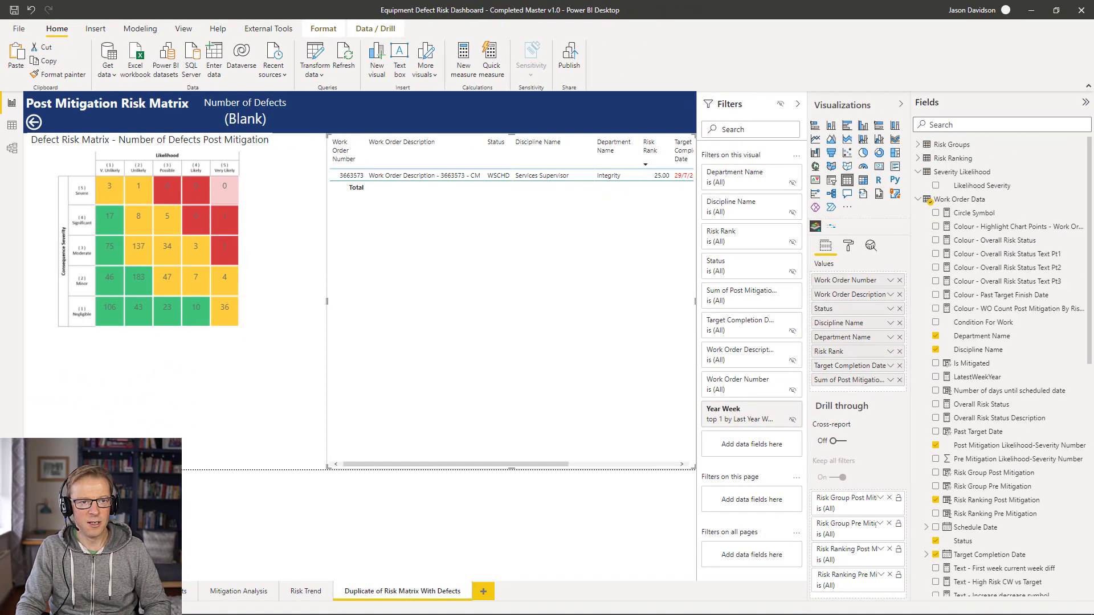
{"action": "left_click", "coordinate": [1079, 200]}
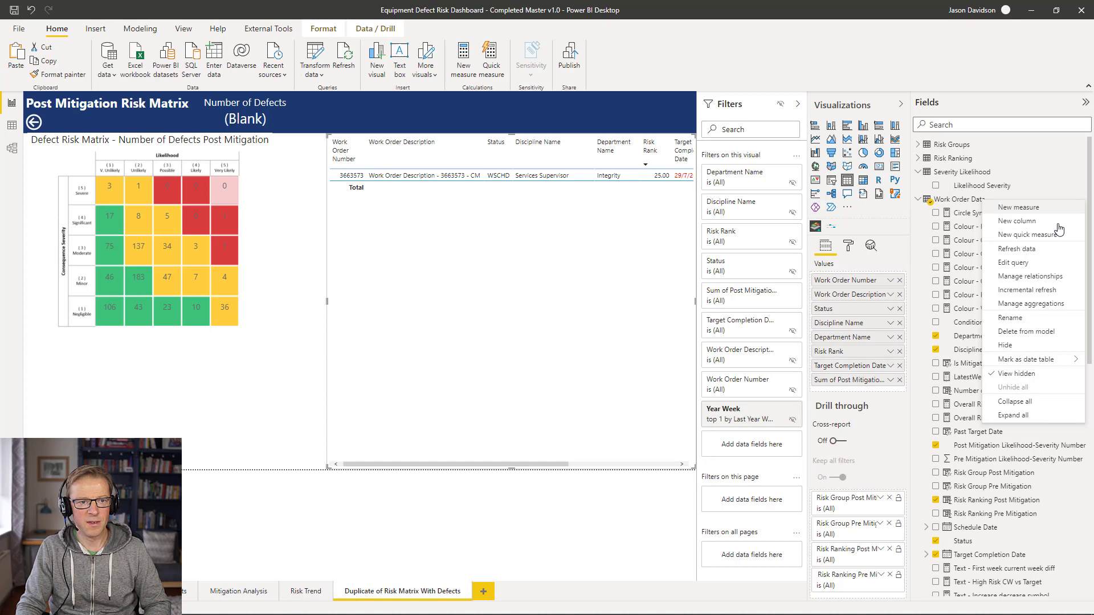
{"action": "left_click", "coordinate": [1026, 210]}
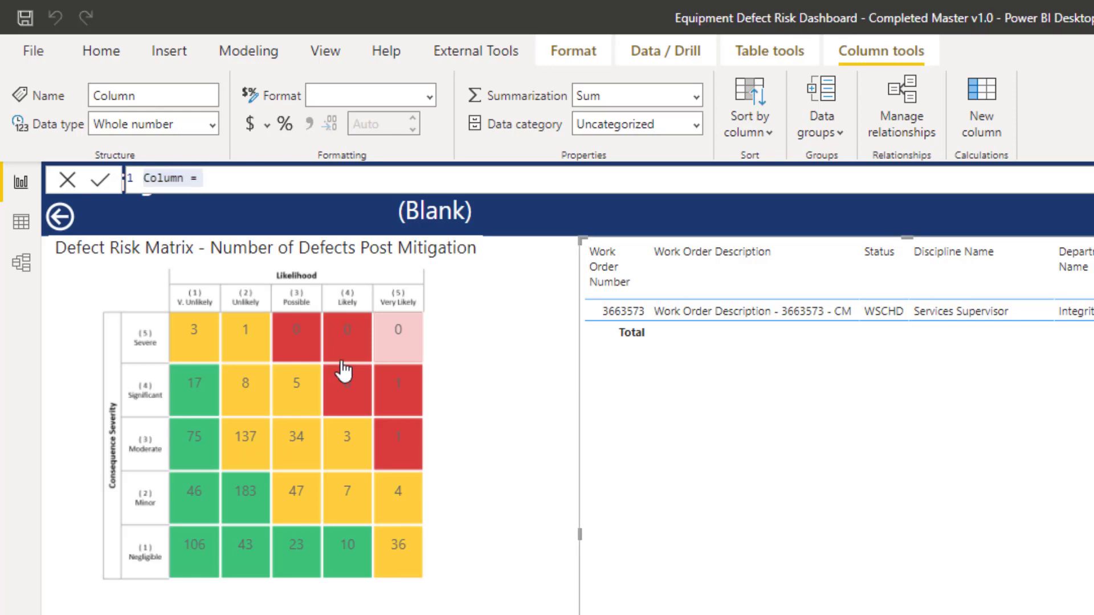
{"action": "left_click", "coordinate": [215, 178]}
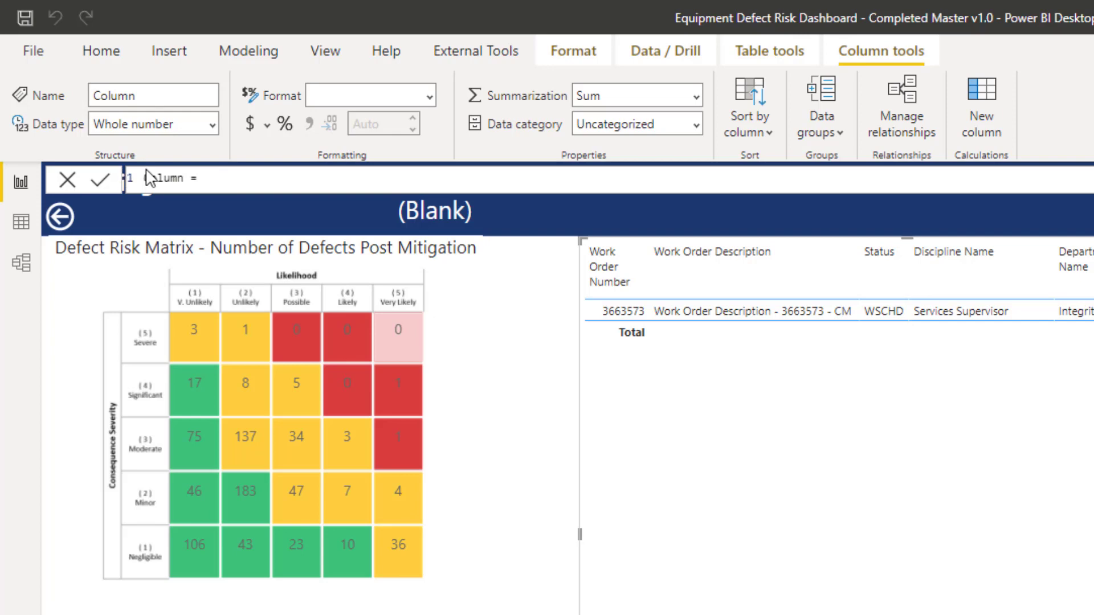
{"action": "key", "text": "ctrl+a"}
{"action": "type", "text": "IsLastestWeek = VAR DateOfLatestWeek = CALCULATE(     MAXX(         'Work Order Data',         'Work Order Data'[Year Week]     ),     ALL('Work Order Data') )  VAR Result = IF(     'Work Order Data'[Year Week] = DateOfLatestWeek,     TRUE(),     FALSE() ) Return Result"}
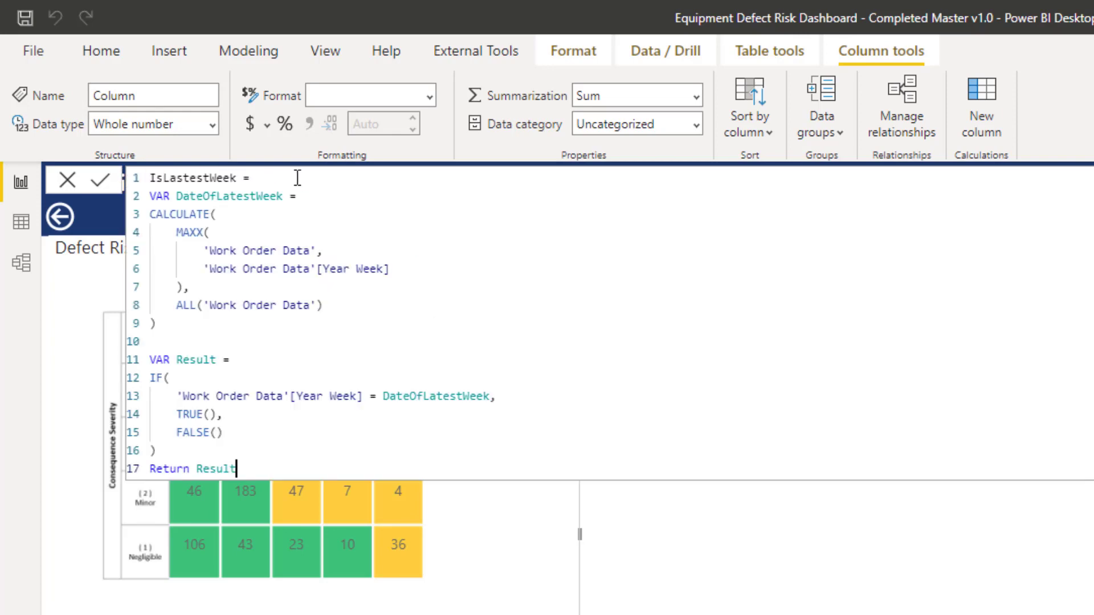
{"action": "scroll", "coordinate": [571, 178], "scroll_direction": "up", "scroll_amount": 3}
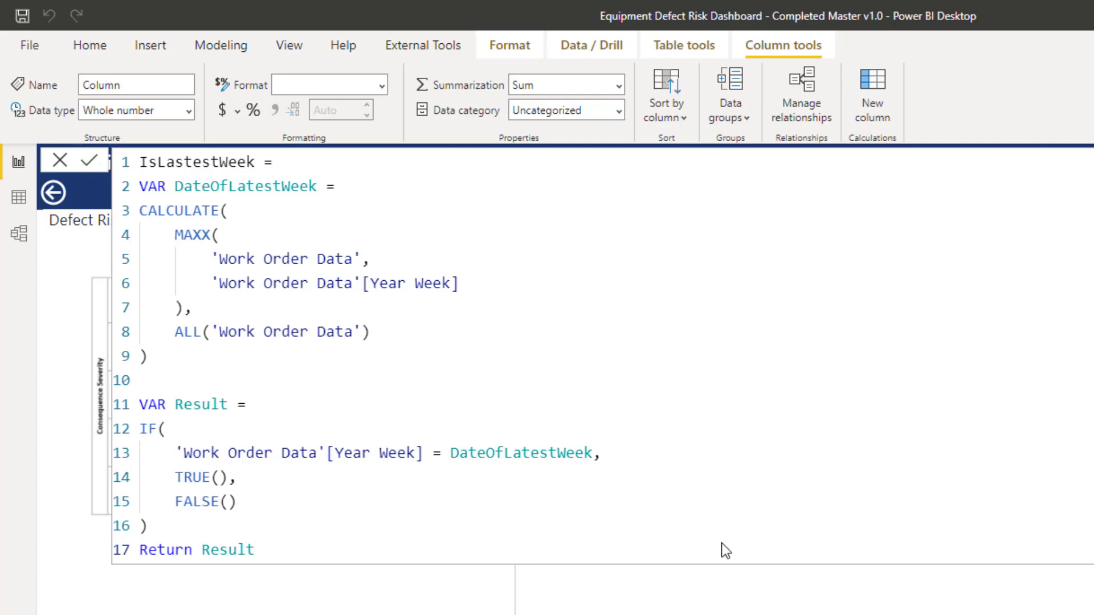
{"action": "key", "text": "Return"}
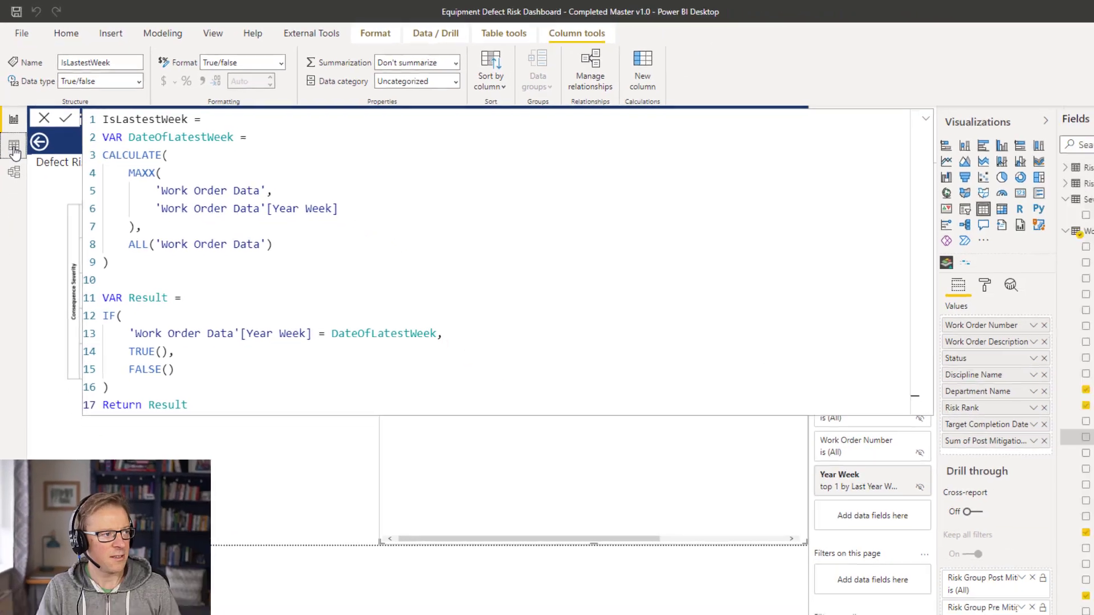
- Check the IsLastestWeek values against Year Week in the filtered Work Order Data rows, and compare them with the report's risk matrix
{"action": "left_click", "coordinate": [18, 204]}
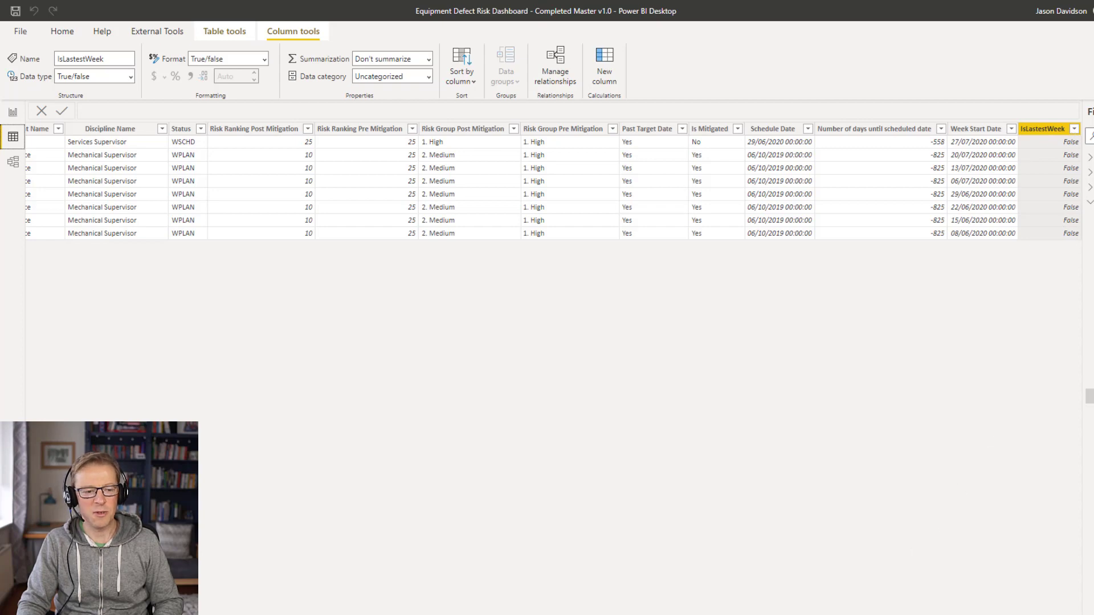
{"action": "scroll", "coordinate": [212, 601], "scroll_direction": "left", "scroll_amount": 10}
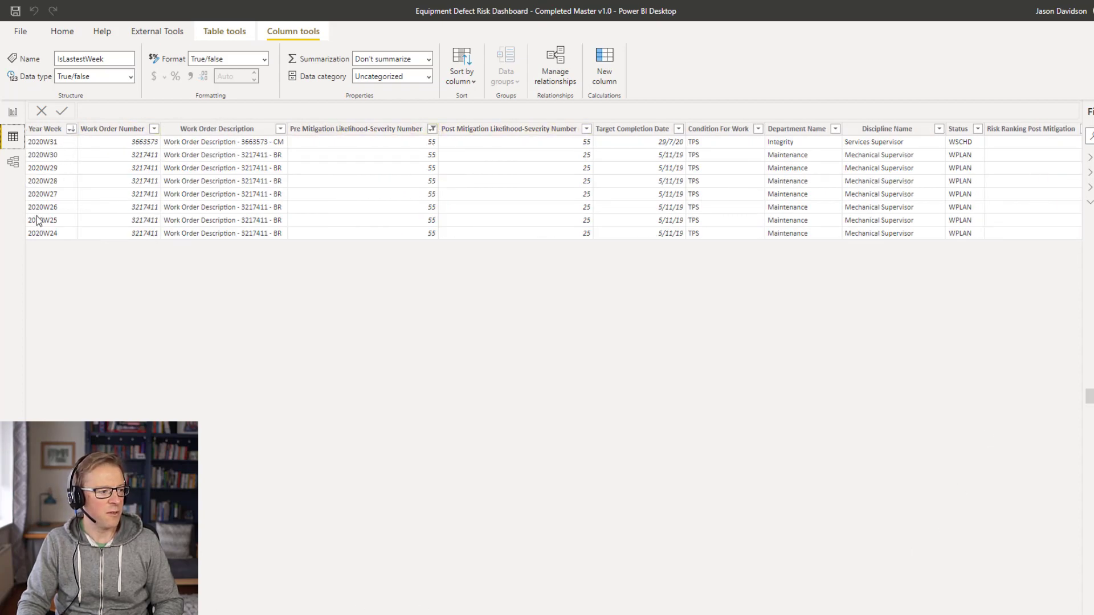
{"action": "left_click", "coordinate": [13, 113]}
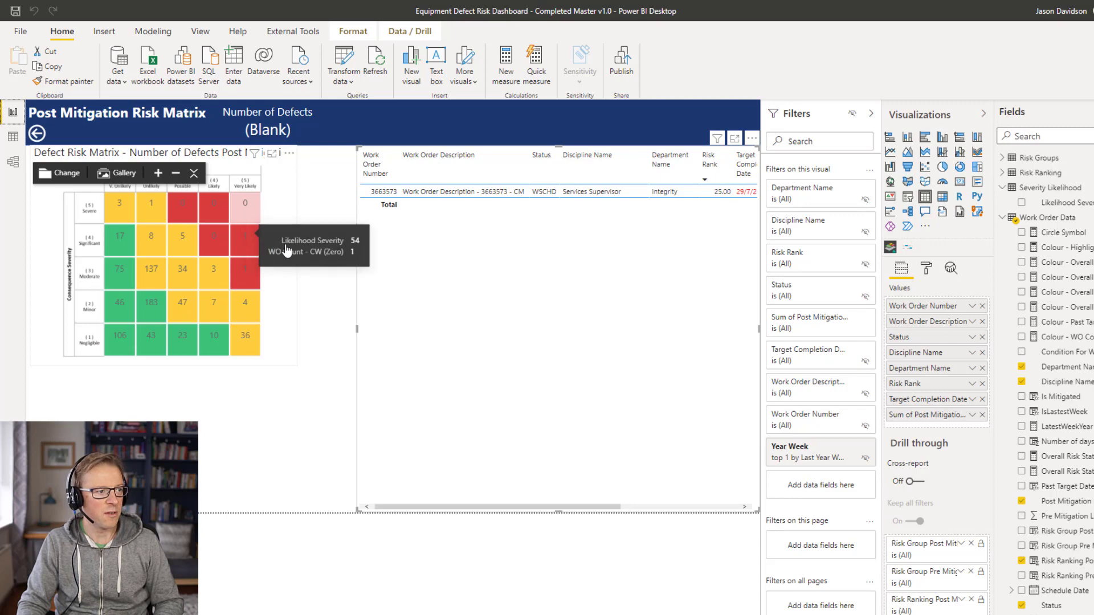
- Switch the Work Order Data filter on Pre Mitigation Likelihood-Severity Number from 55 to 54
{"action": "left_click", "coordinate": [14, 143]}
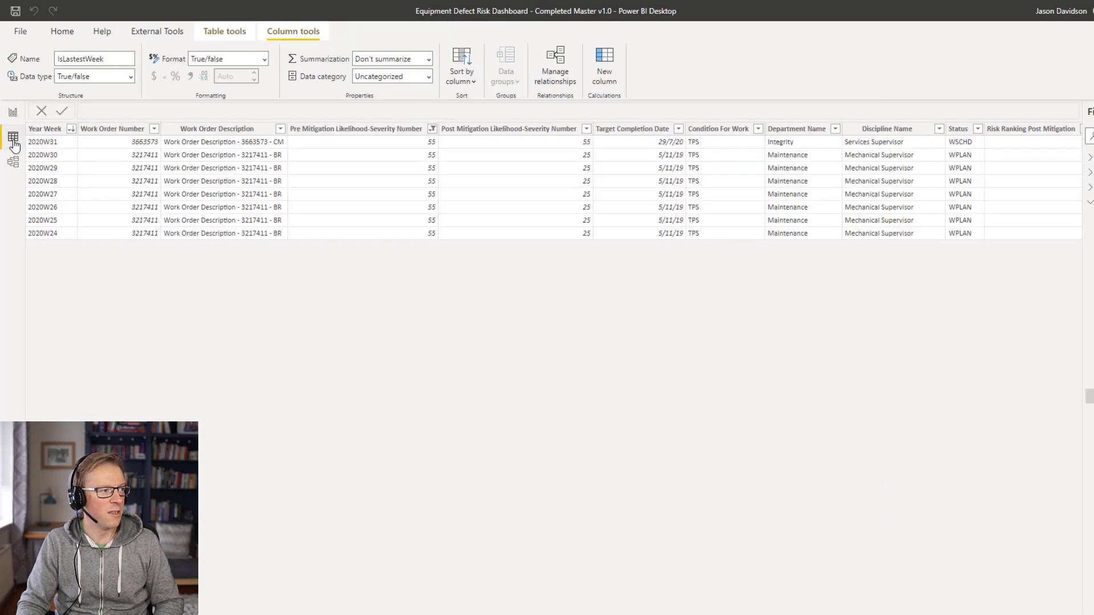
{"action": "left_click", "coordinate": [432, 129]}
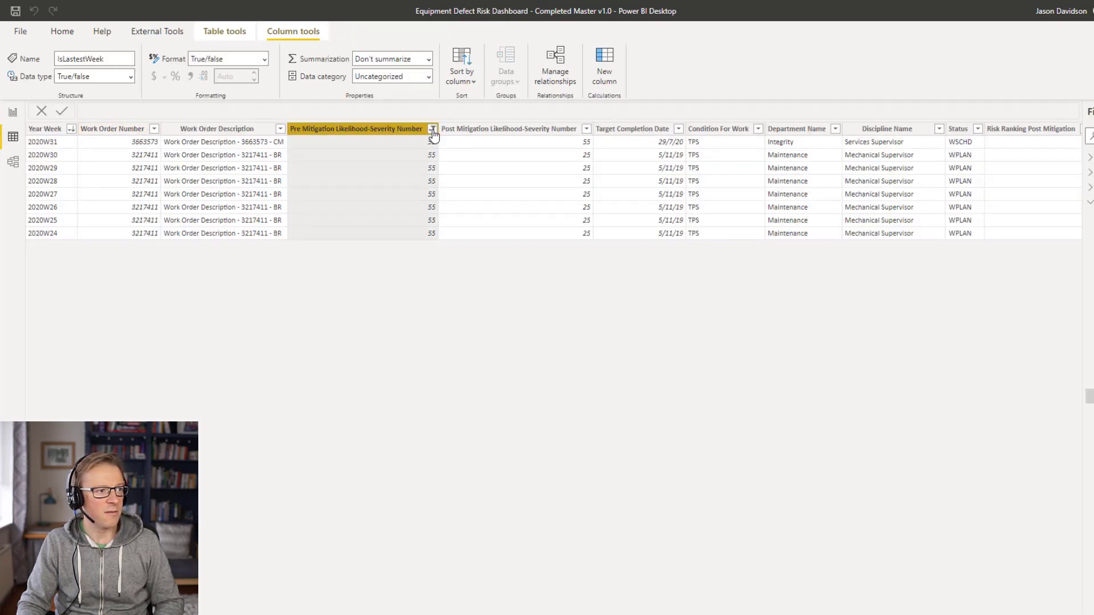
{"action": "left_click", "coordinate": [457, 476]}
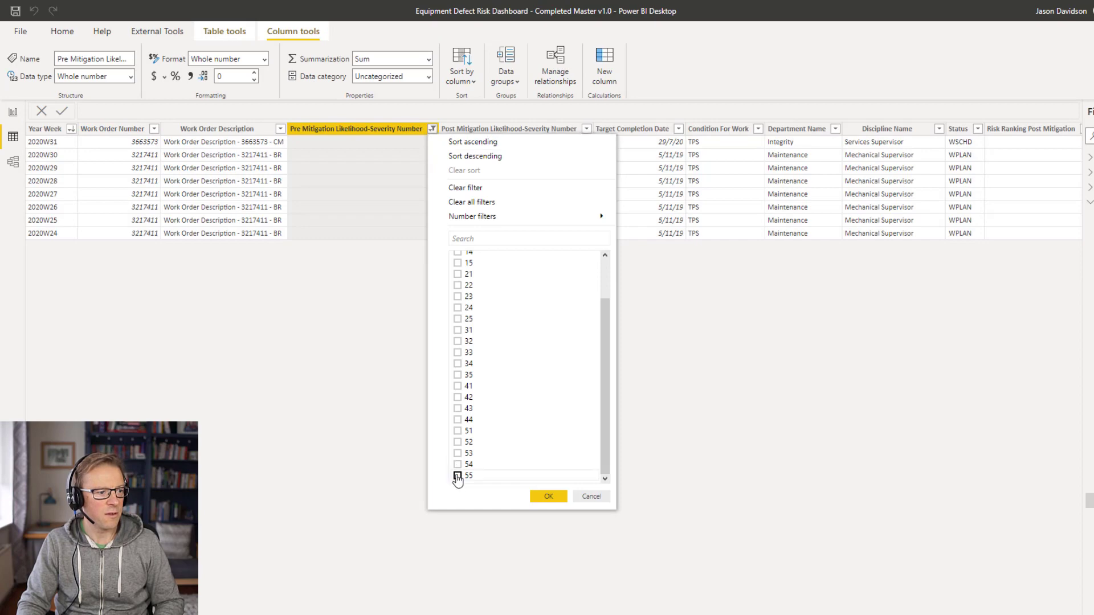
{"action": "left_click", "coordinate": [457, 464]}
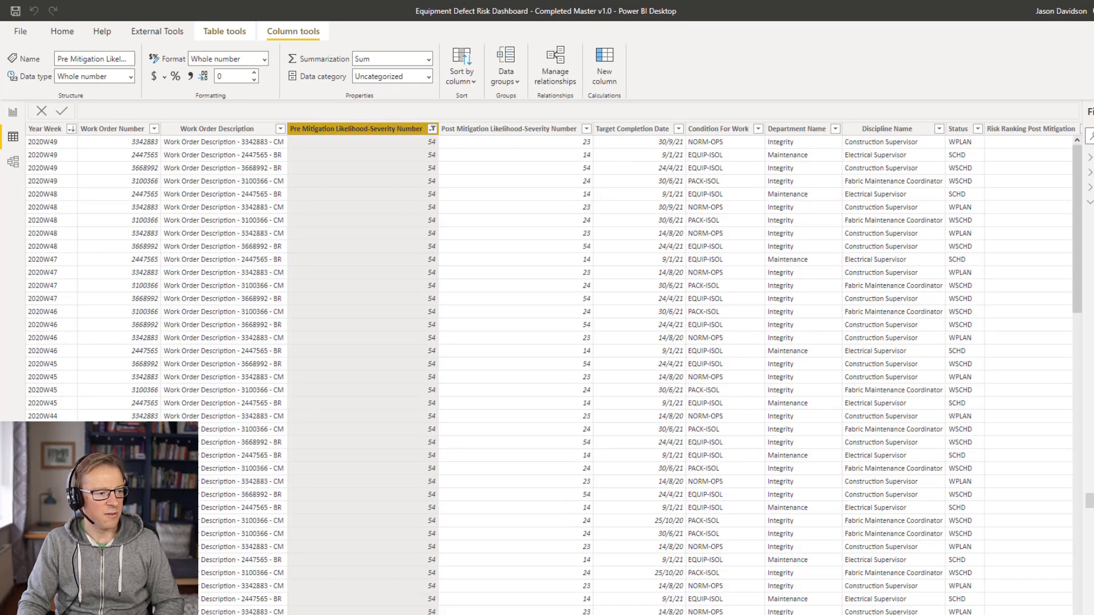
- Filter the IsLastestWeek column to True and review the Year Week and likelihood-severity values of those rows
{"action": "scroll", "coordinate": [547, 370], "scroll_direction": "right", "scroll_amount": 10}
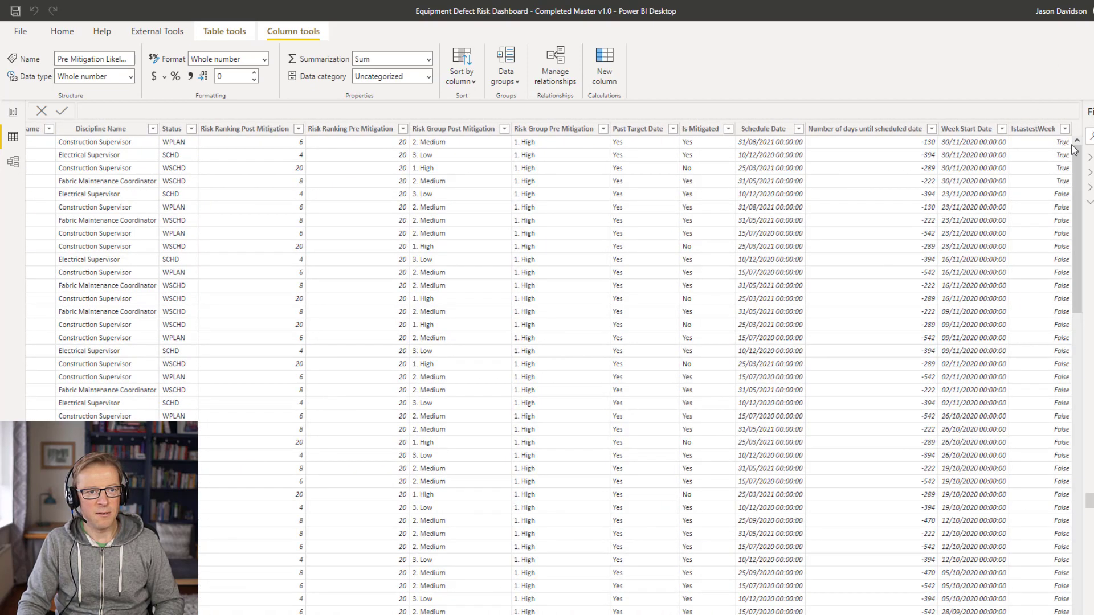
{"action": "left_click", "coordinate": [1059, 131]}
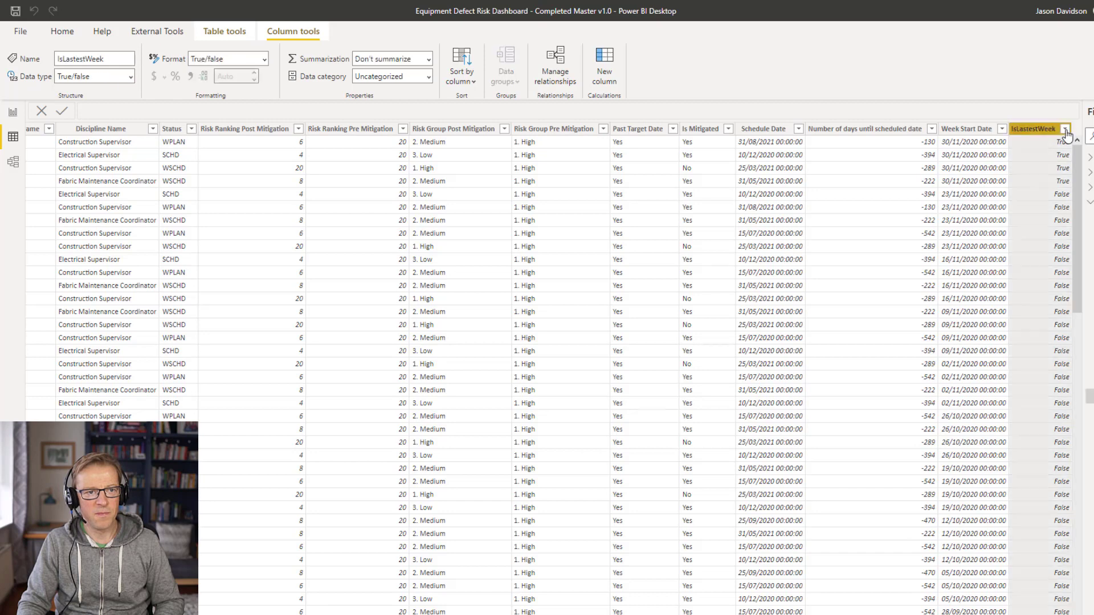
{"action": "left_click", "coordinate": [1065, 129]}
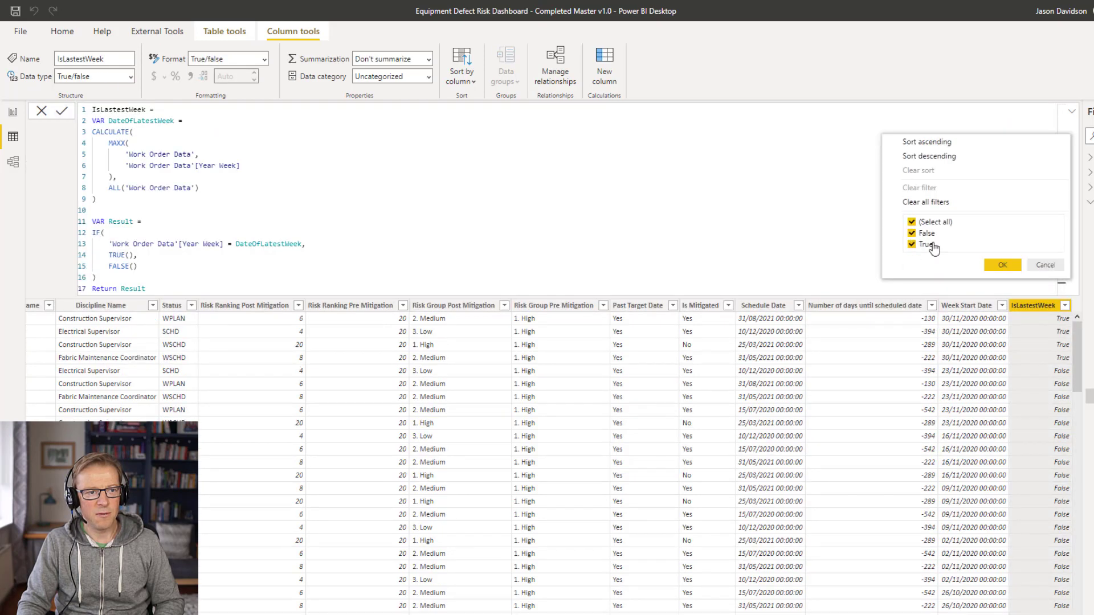
{"action": "left_click", "coordinate": [1002, 265]}
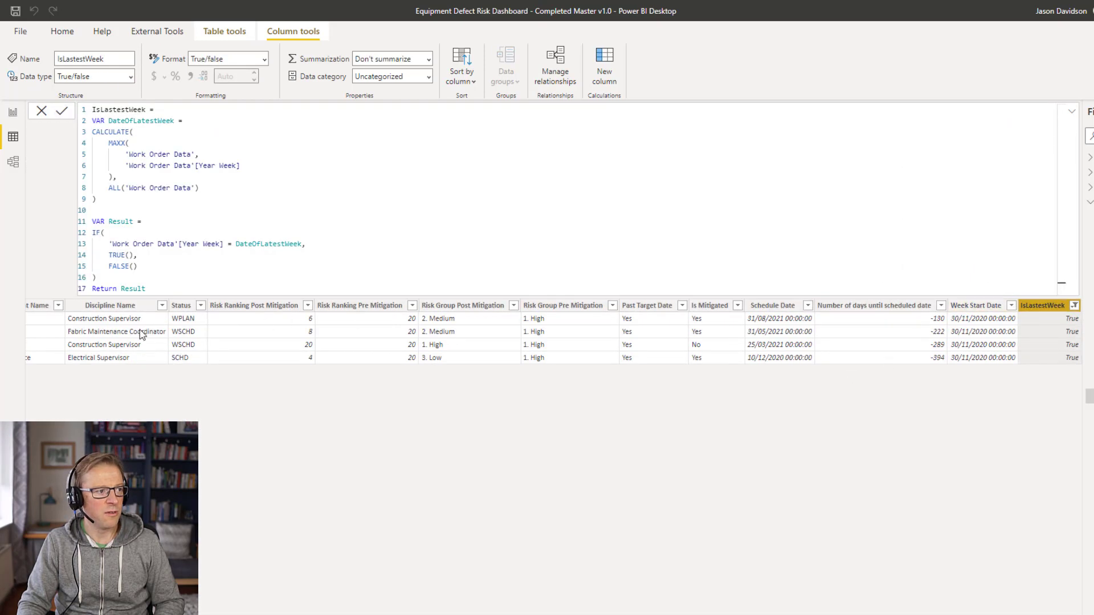
{"action": "key", "text": "Return"}
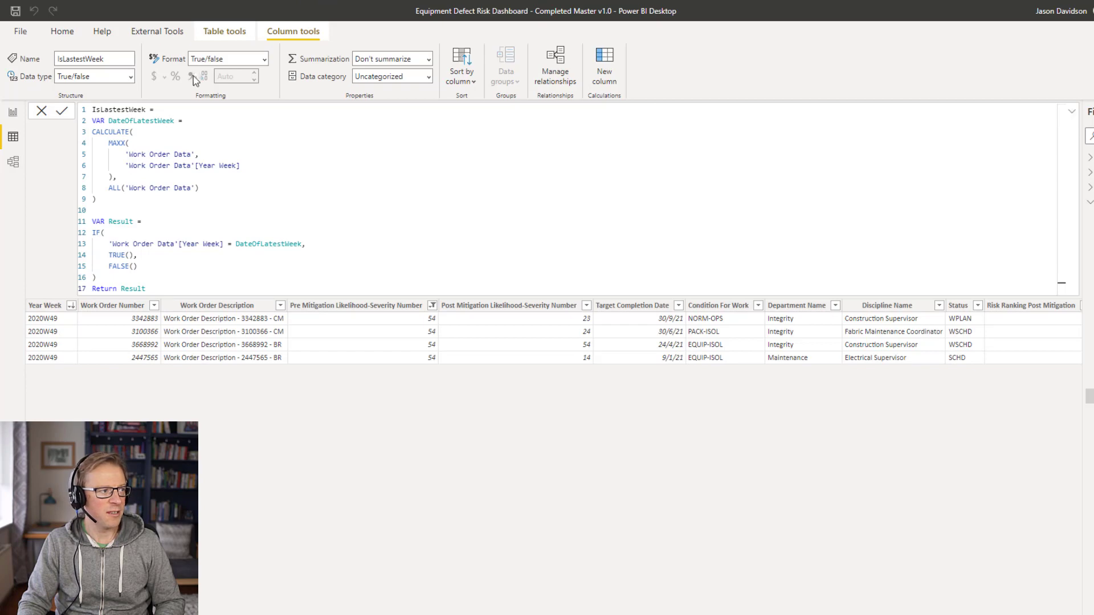
- On the report page, filter the work order table visual by IsLastestWeek set to True in place of its Year Week filter
{"action": "left_click", "coordinate": [12, 114]}
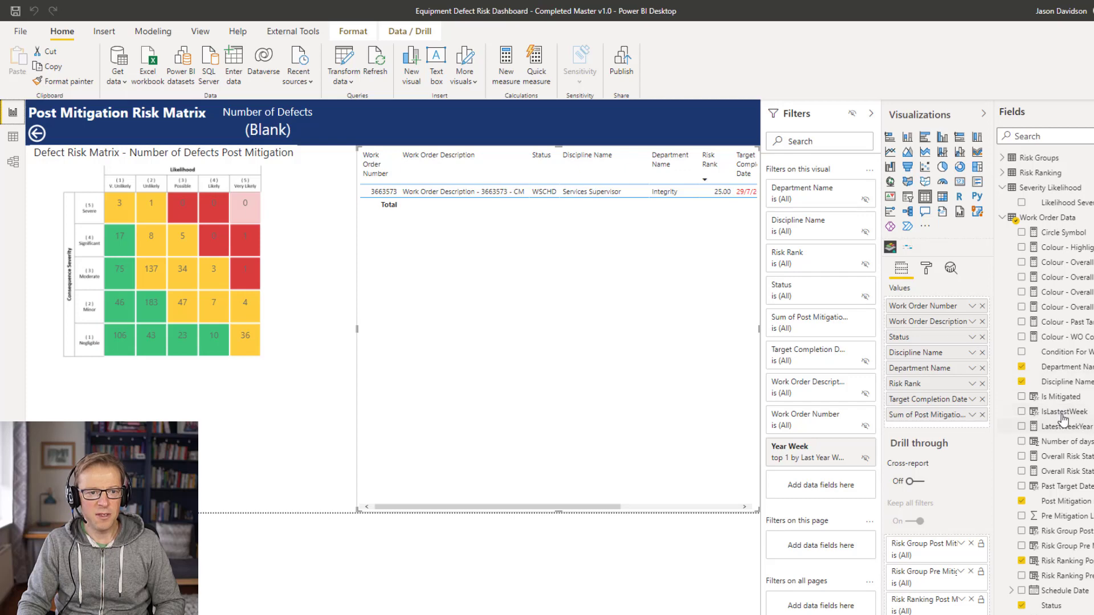
{"action": "left_click_drag", "start_coordinate": [1061, 412], "coordinate": [825, 491]}
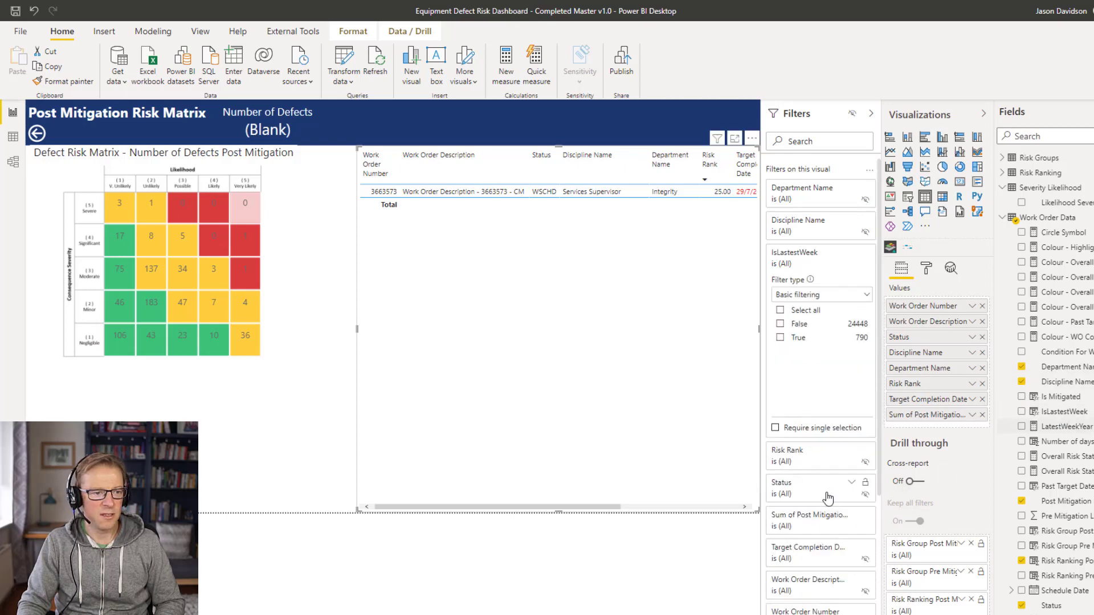
{"action": "left_click", "coordinate": [780, 337]}
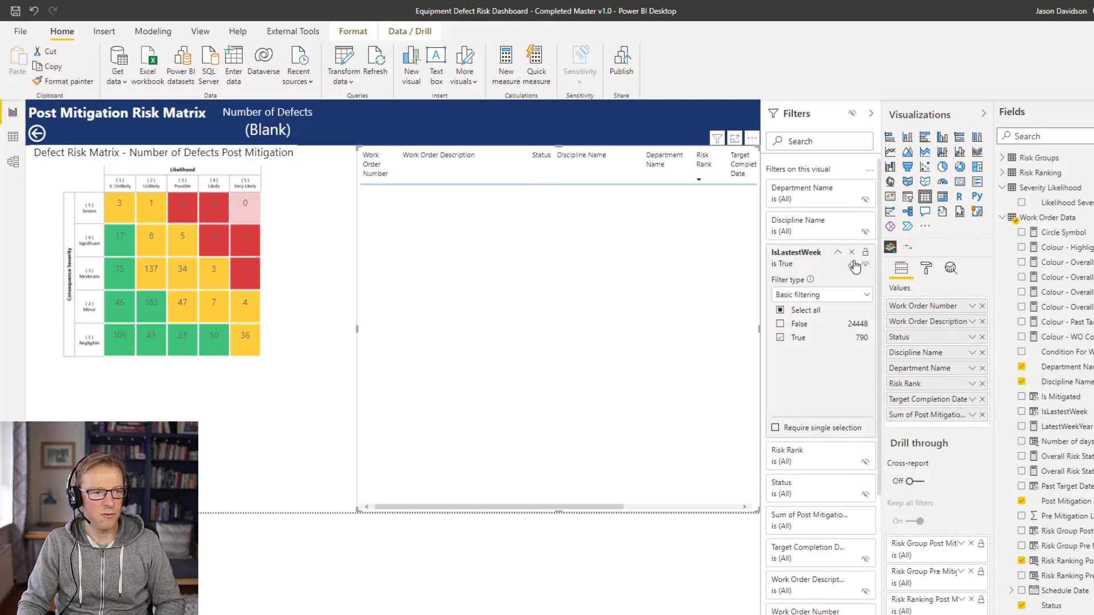
{"action": "left_click", "coordinate": [838, 252]}
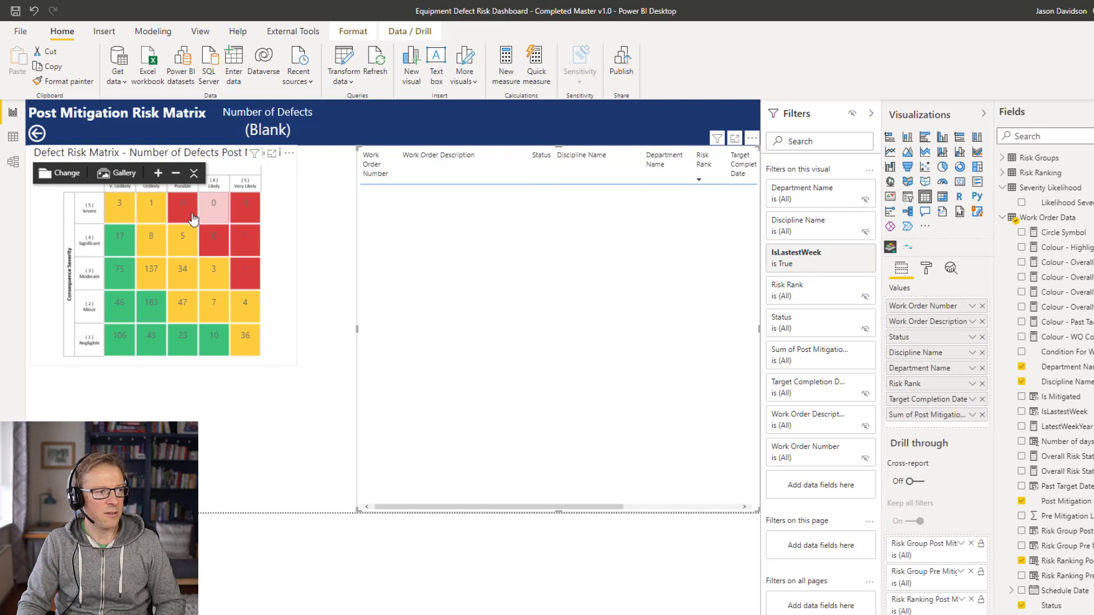
- Test the work order table by selecting the Very Likely cells for Significant, Moderate and Severe in the risk matrix
{"action": "left_click", "coordinate": [244, 244]}
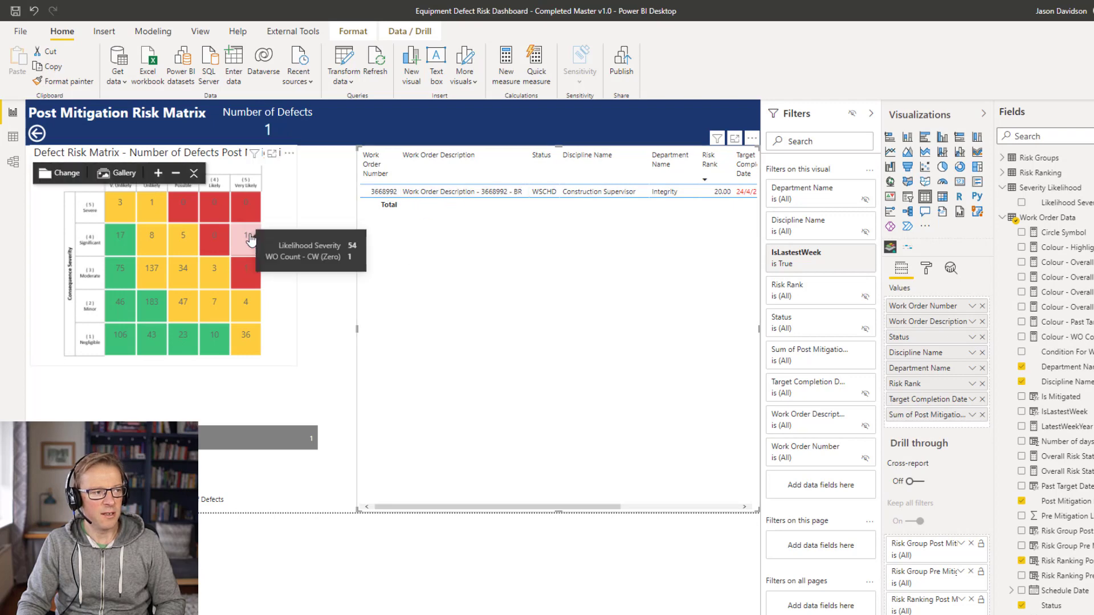
{"action": "mouse_move", "coordinate": [254, 244]}
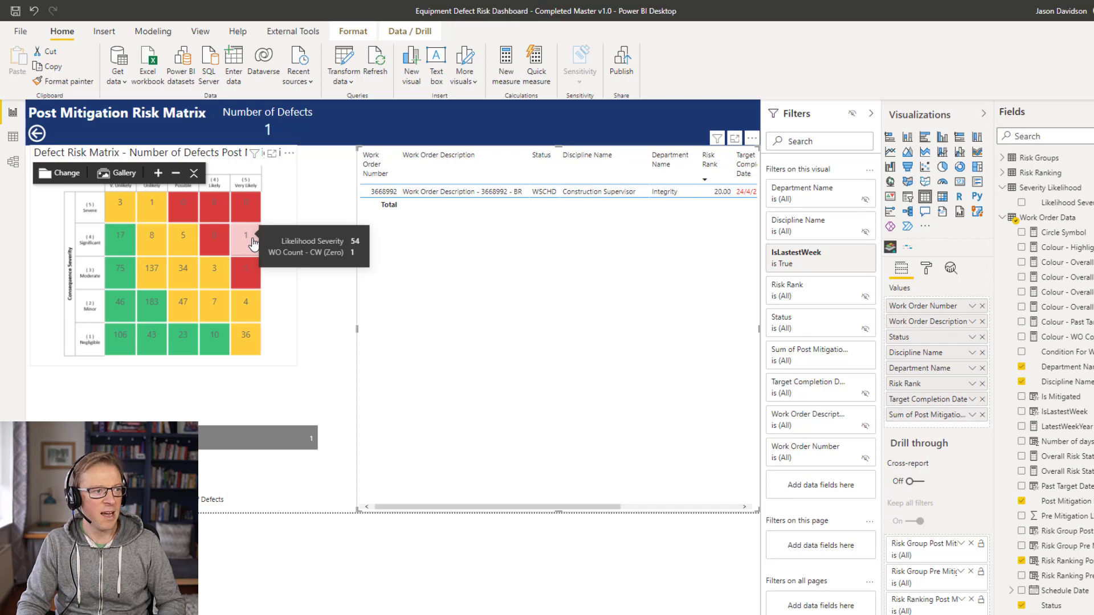
{"action": "left_click", "coordinate": [432, 268]}
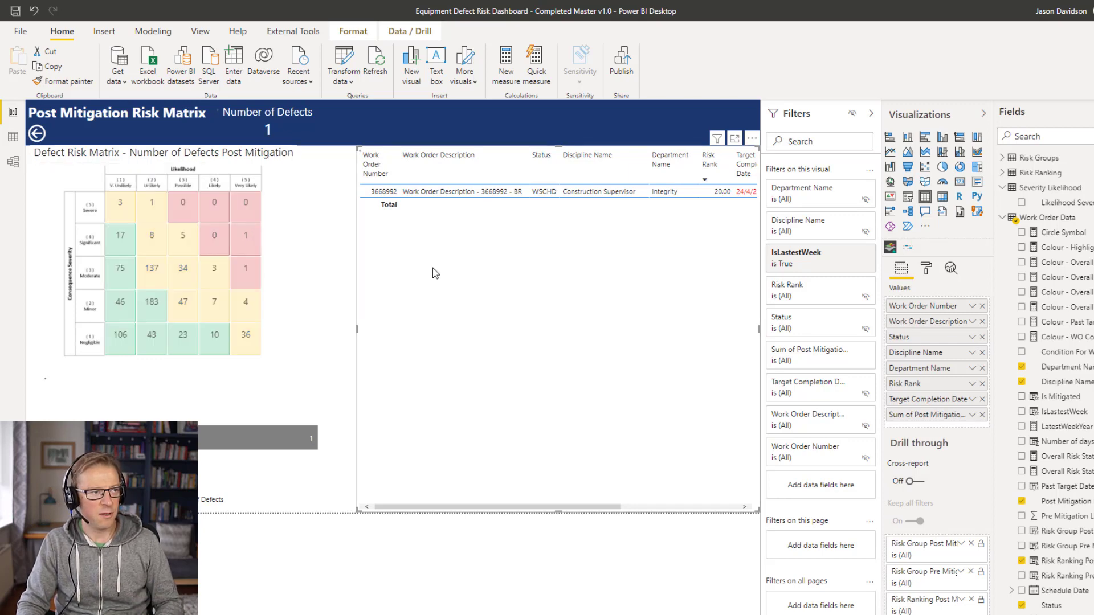
{"action": "left_click", "coordinate": [253, 274]}
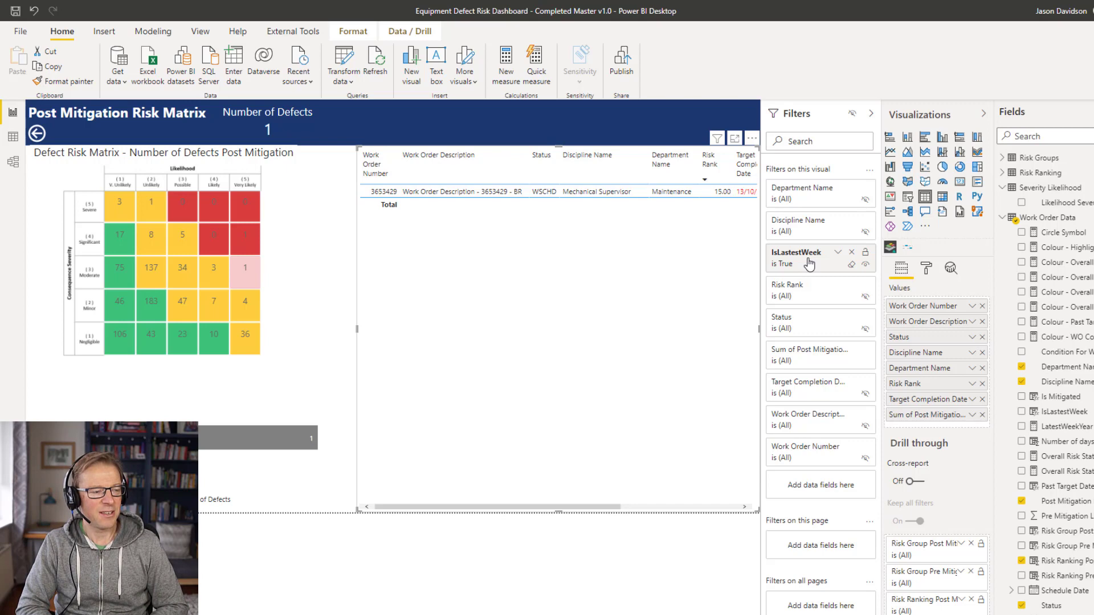
{"action": "left_click", "coordinate": [239, 203]}
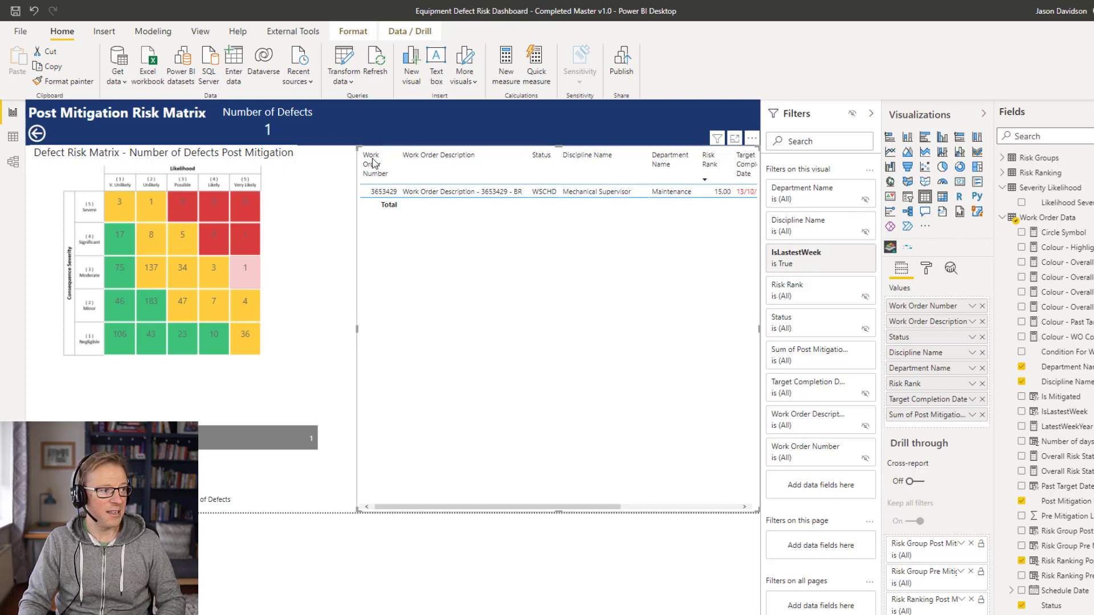
- Check the work order table by selecting each Very Likely cell of the risk matrix in turn, from Severe down to Negligible
{"action": "left_click", "coordinate": [310, 186]}
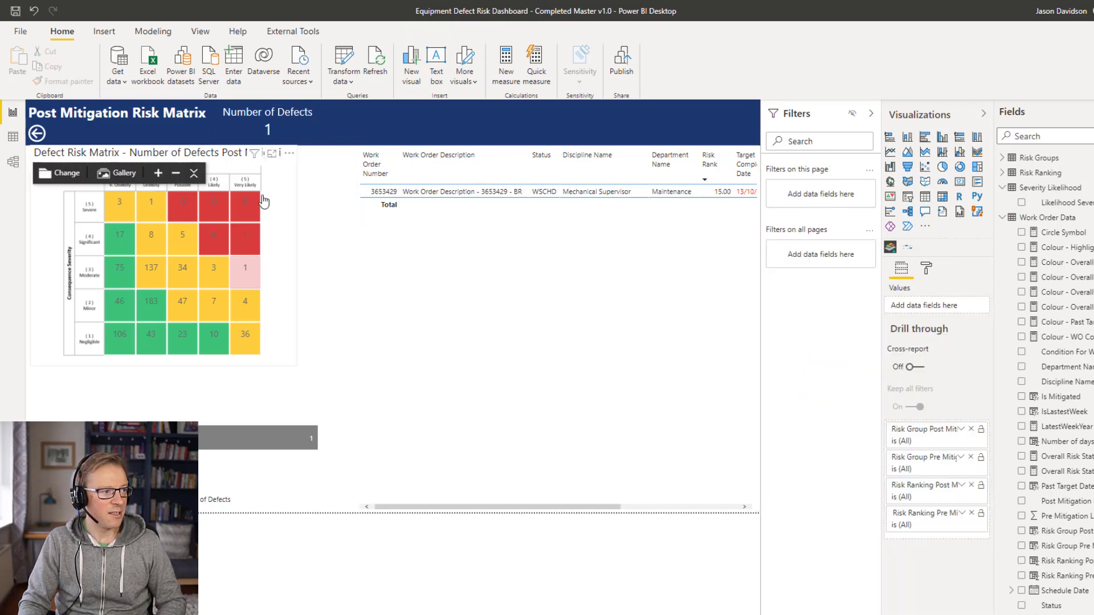
{"action": "left_click", "coordinate": [254, 208]}
{"action": "left_click", "coordinate": [250, 209]}
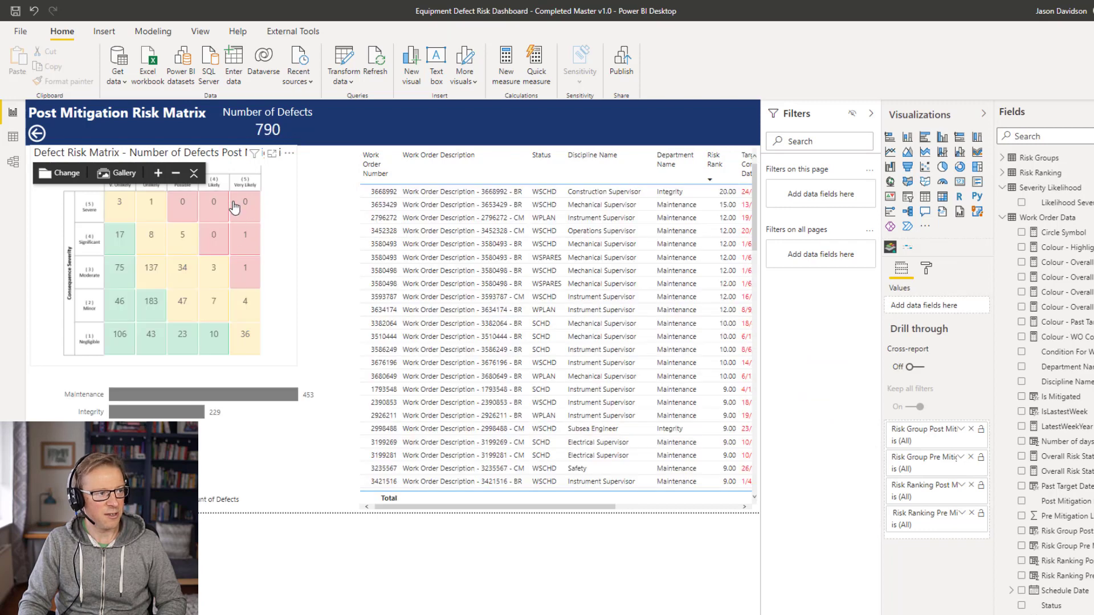
{"action": "mouse_move", "coordinate": [190, 218]}
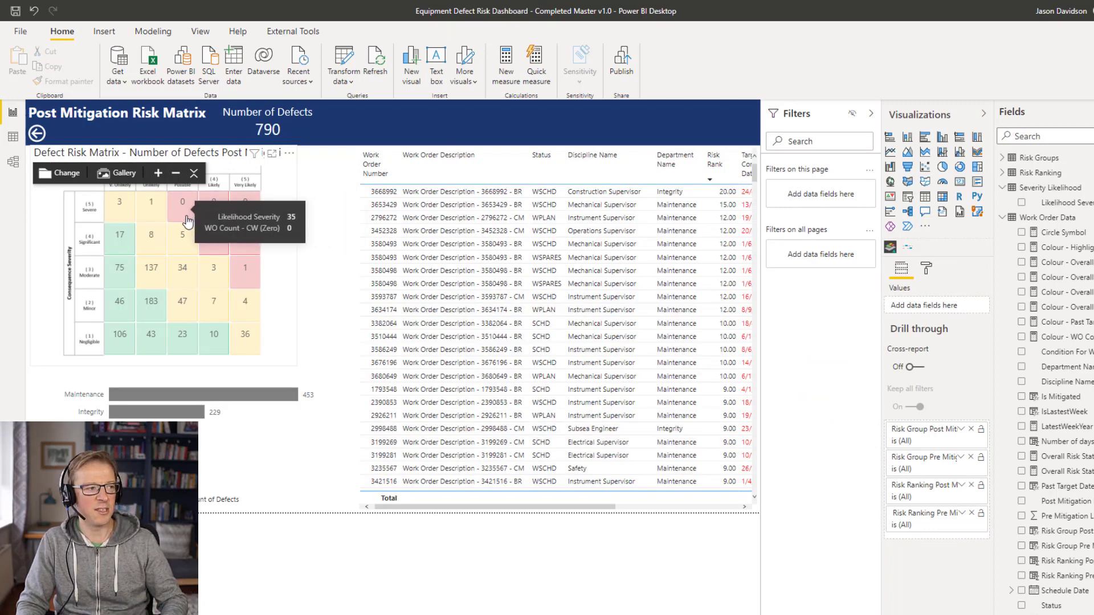
{"action": "mouse_move", "coordinate": [202, 244]}
{"action": "left_click", "coordinate": [246, 235]}
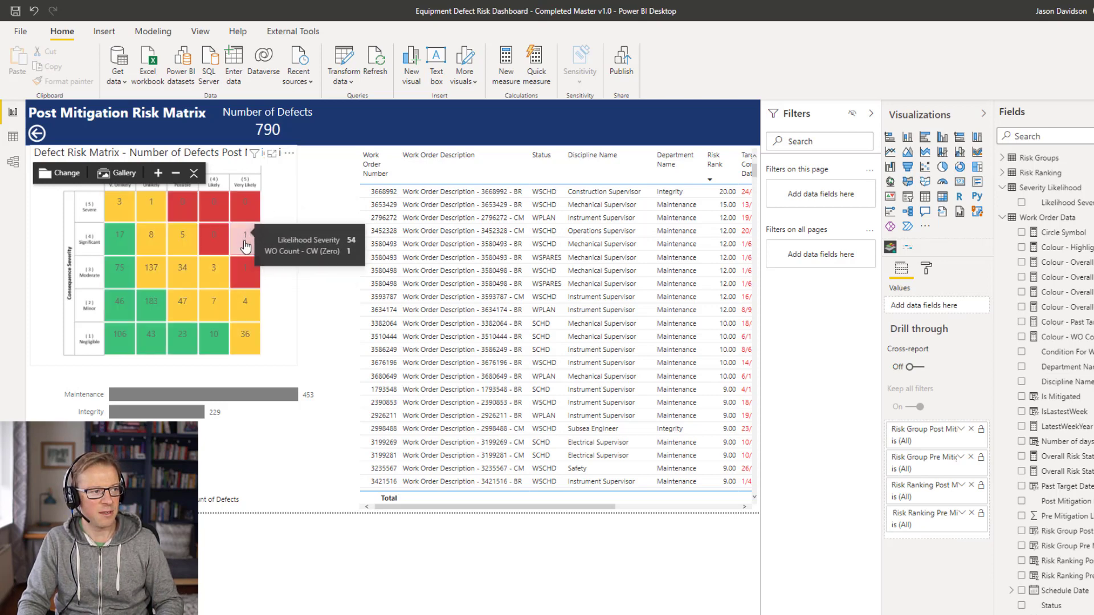
{"action": "left_click", "coordinate": [245, 267]}
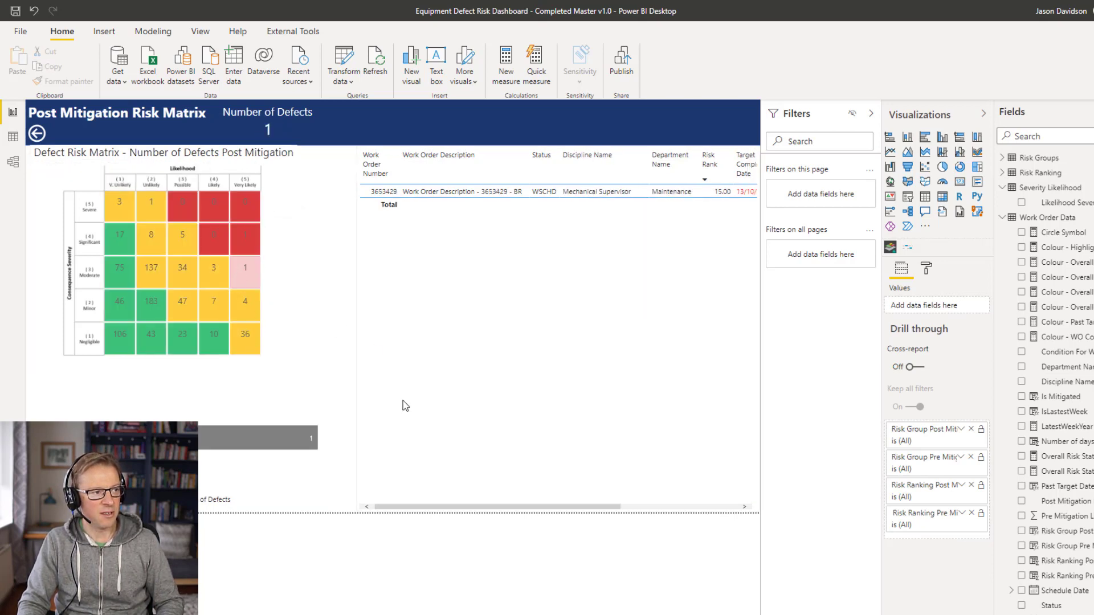
{"action": "left_click", "coordinate": [243, 308]}
{"action": "left_click", "coordinate": [246, 341]}
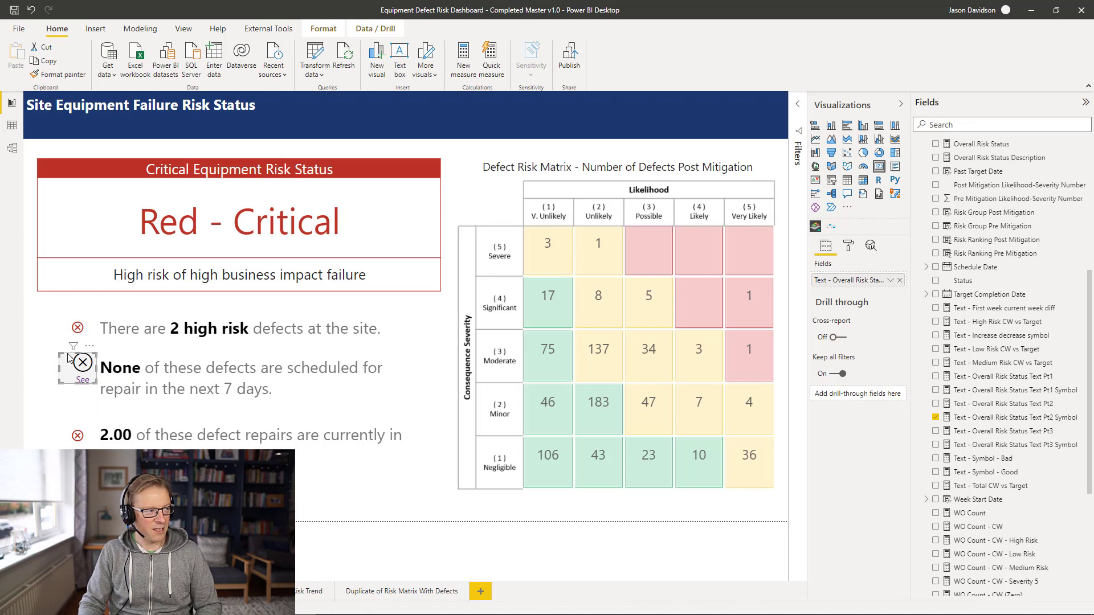
- On the Risk Status page, view the error details of the broken symbol card beside the repair schedule statement
{"action": "left_click", "coordinate": [83, 380]}
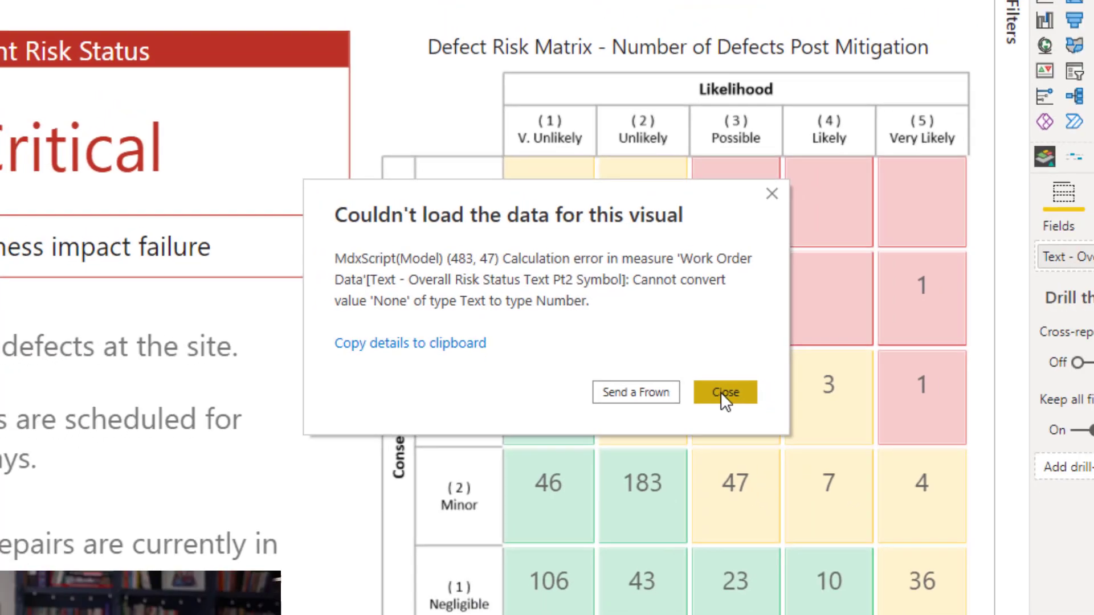
{"action": "left_click", "coordinate": [746, 408]}
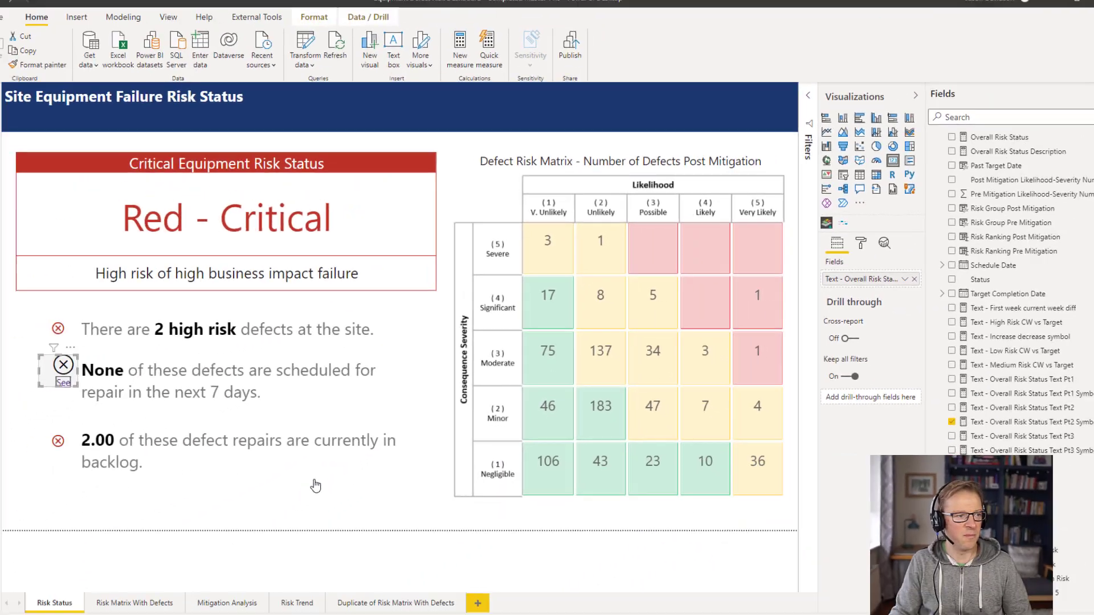
- In the Text - Overall Risk Status Text Pt2 Symbol measure, add a commented TextORST2 variable that converts a "None" status text to 0
{"action": "left_click", "coordinate": [1017, 423]}
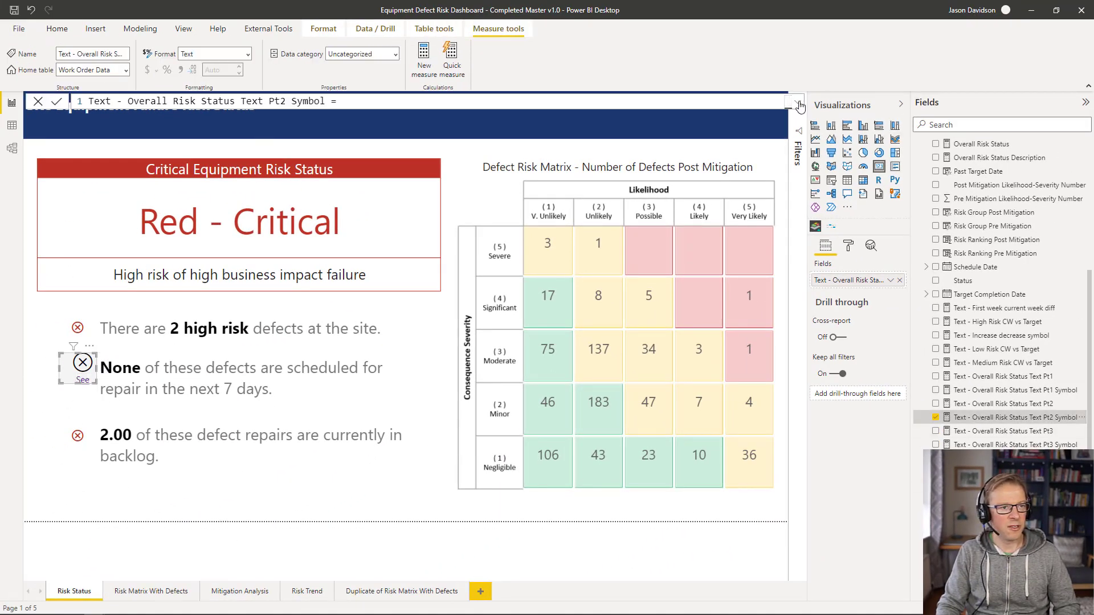
{"action": "left_click", "coordinate": [798, 105]}
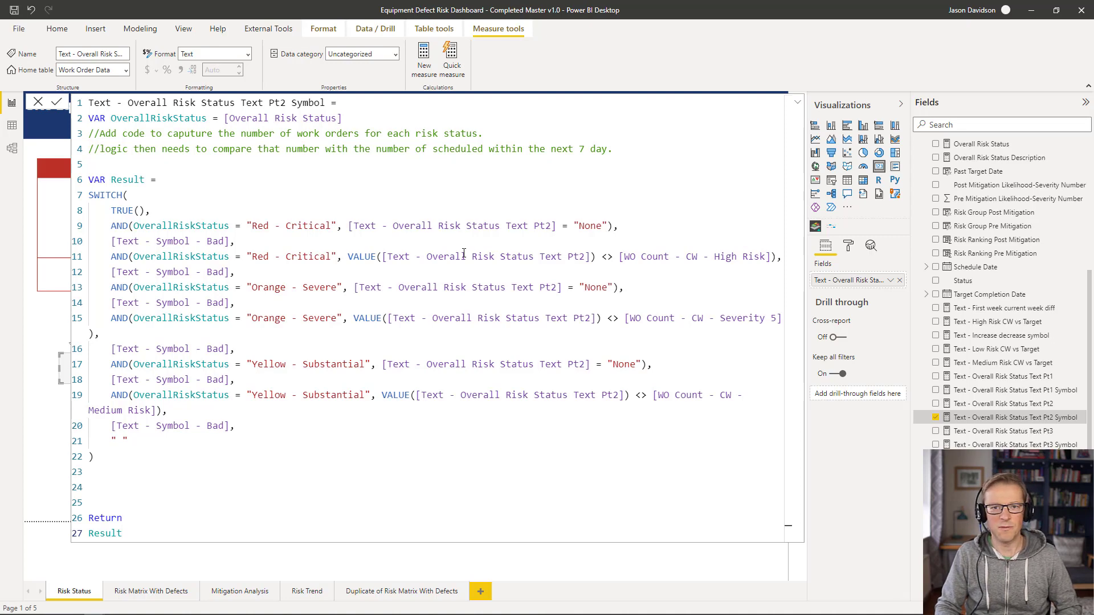
{"action": "left_click", "coordinate": [100, 166]}
{"action": "type", "text": "//The TextORST2 converts the text \"None\" into a number 0 to allow the AND Statement in the //SWITCH statement below to compare a number with a number. VAR TextORST2 =     IF(         [Text - Overall Risk Status Text Pt2] = \"None\",         0,         [Text - Overall Risk Status Text Pt2]     )"}
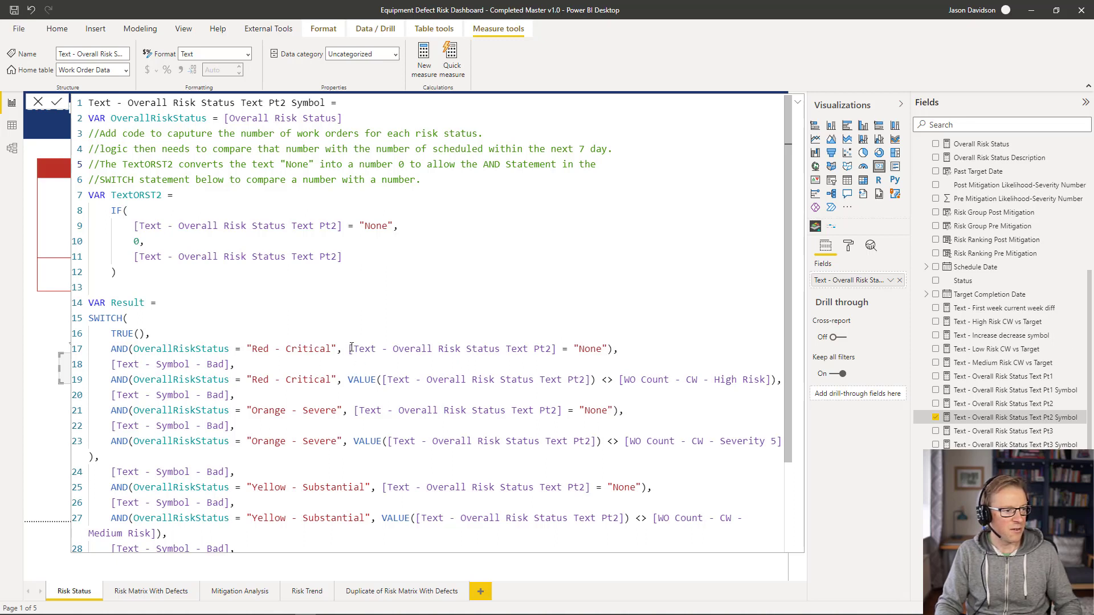
- Replace every [Text - Overall Risk Status Text Pt2] reference in the SWITCH conditions with TextORST2, dropping the VALUE wrappers, and apply the measure
{"action": "left_click_drag", "start_coordinate": [349, 349], "coordinate": [557, 349]}
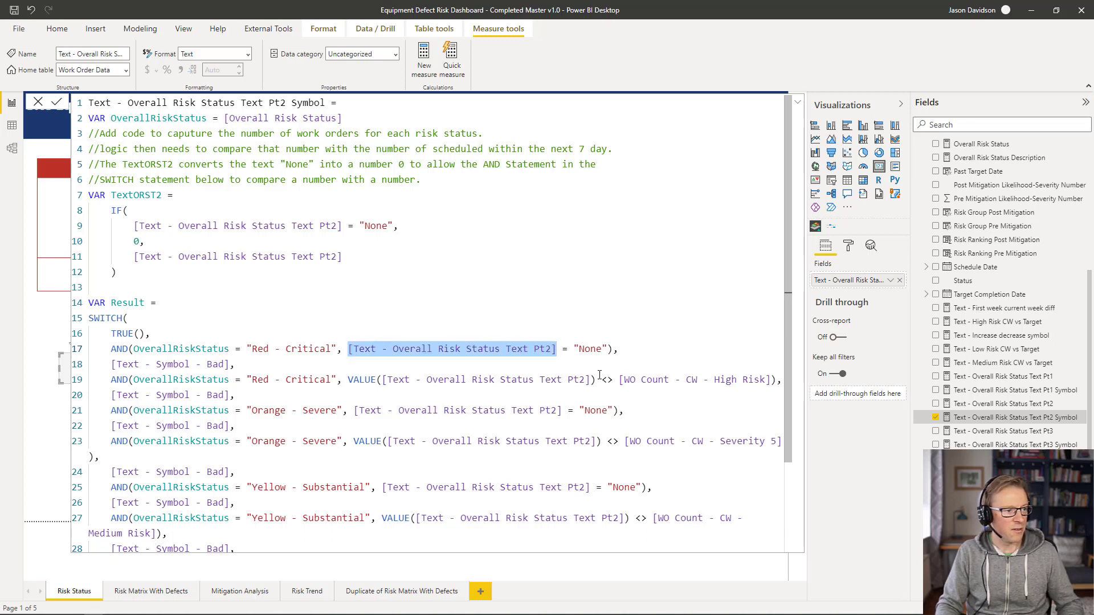
{"action": "type", "text": "TExt"}
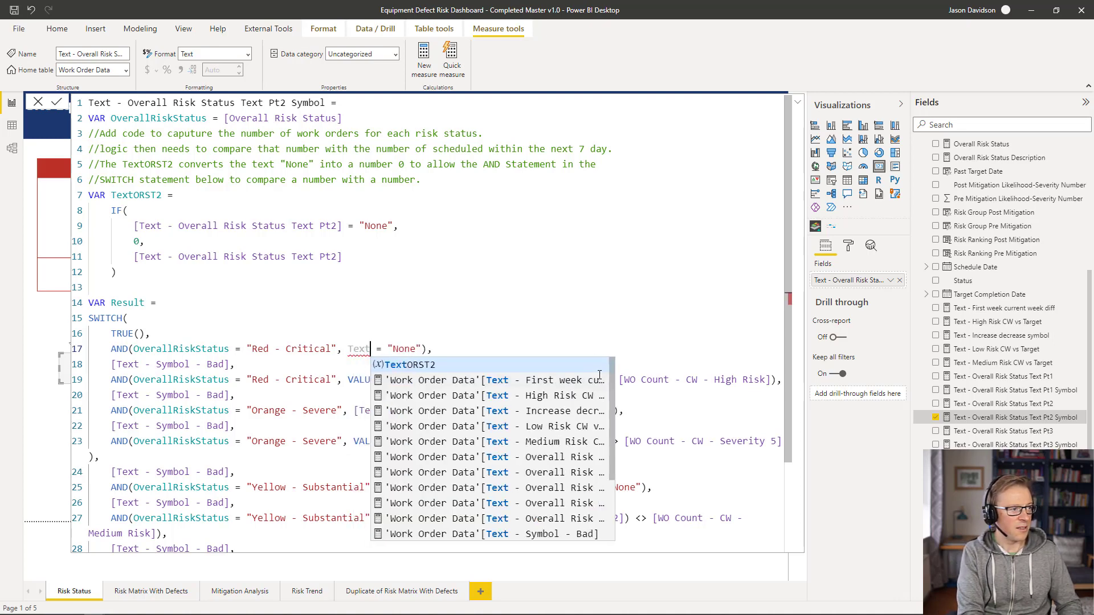
{"action": "type", "text": "ORST2"}
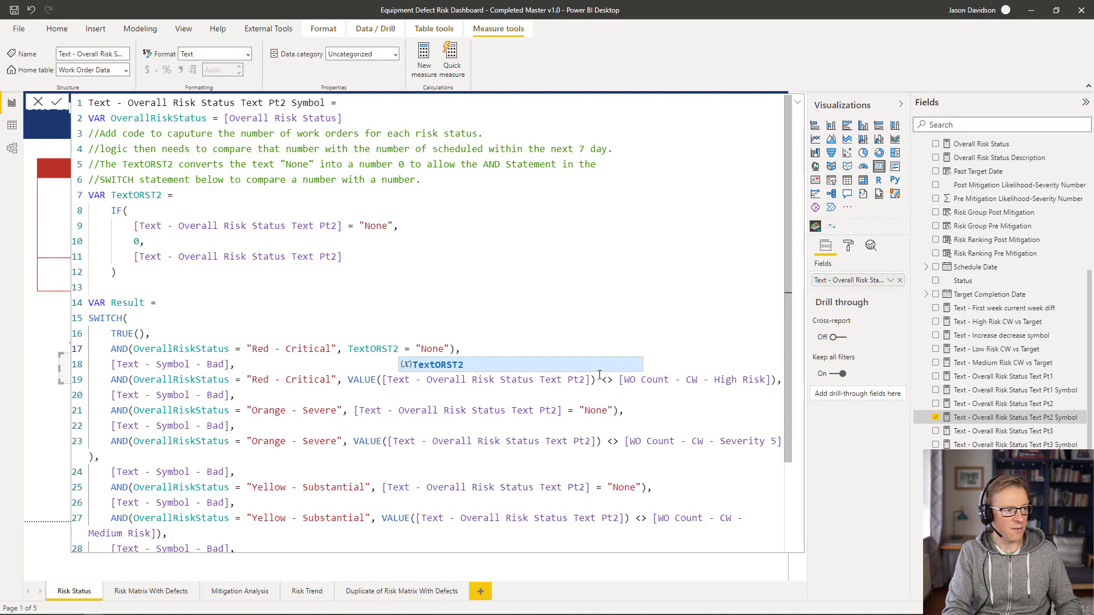
{"action": "key", "text": "shift+Left"}
{"action": "key", "text": "shift+Left"}
{"action": "key", "text": "shift+Left"}
{"action": "key", "text": "shift+Left"}
{"action": "key", "text": "shift+Left"}
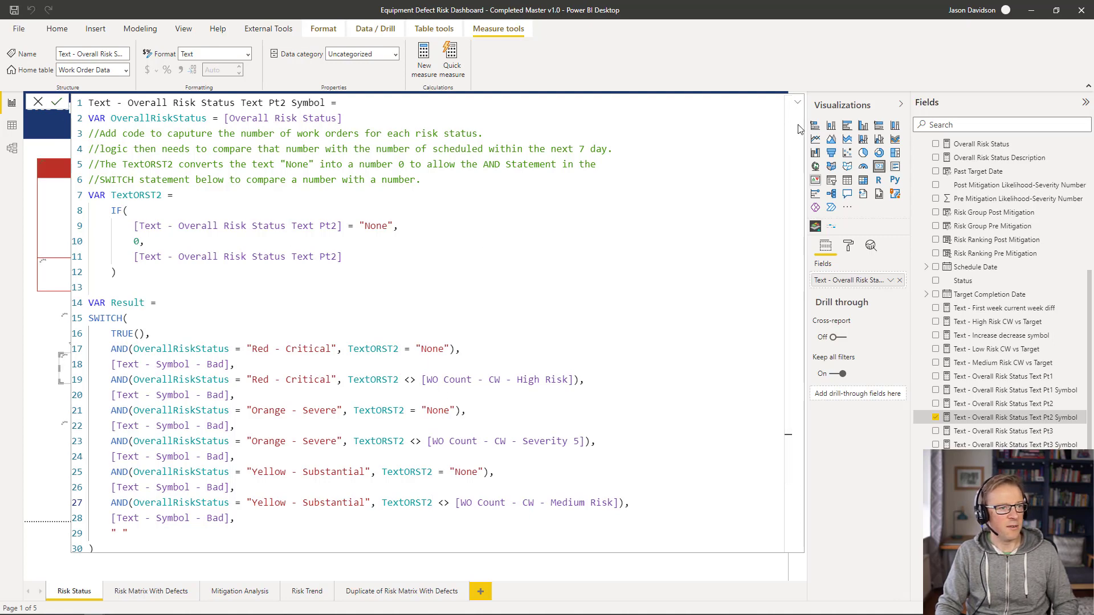
{"action": "left_click", "coordinate": [797, 104]}
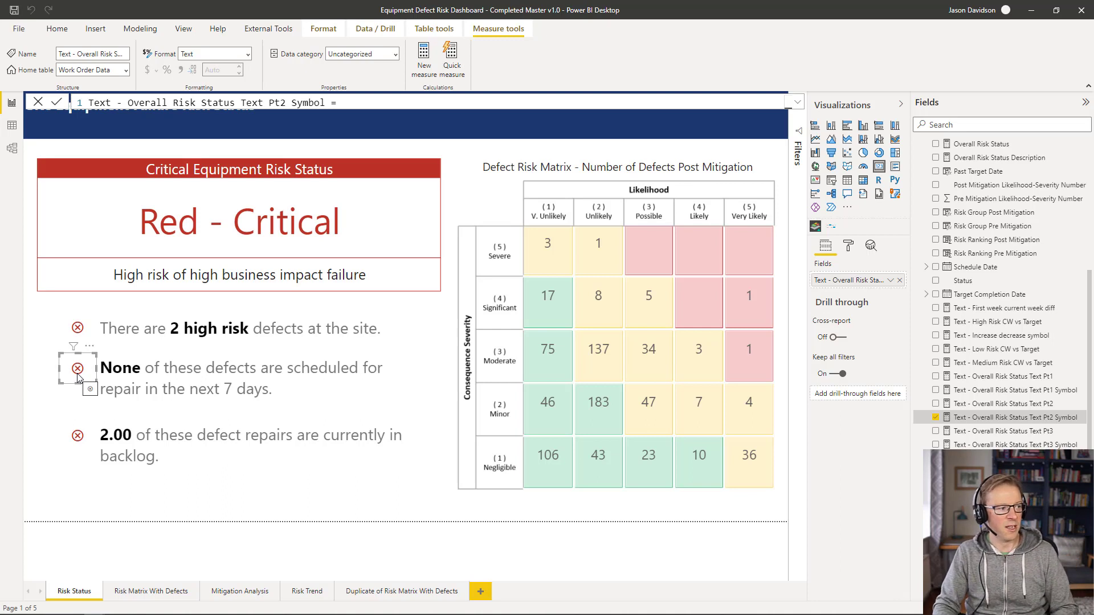
{"action": "left_click", "coordinate": [47, 414]}
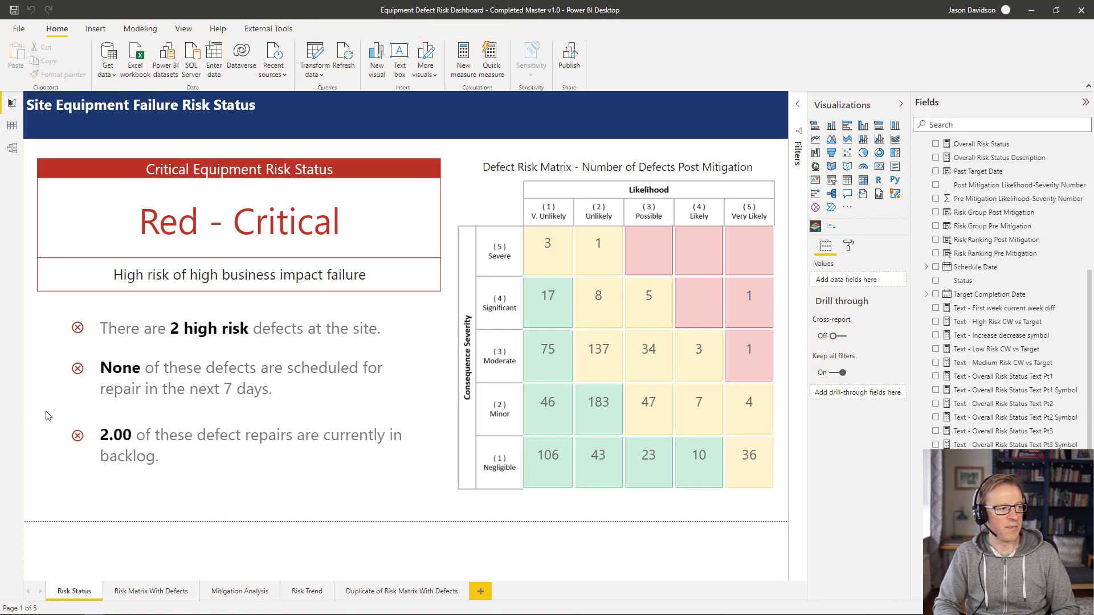